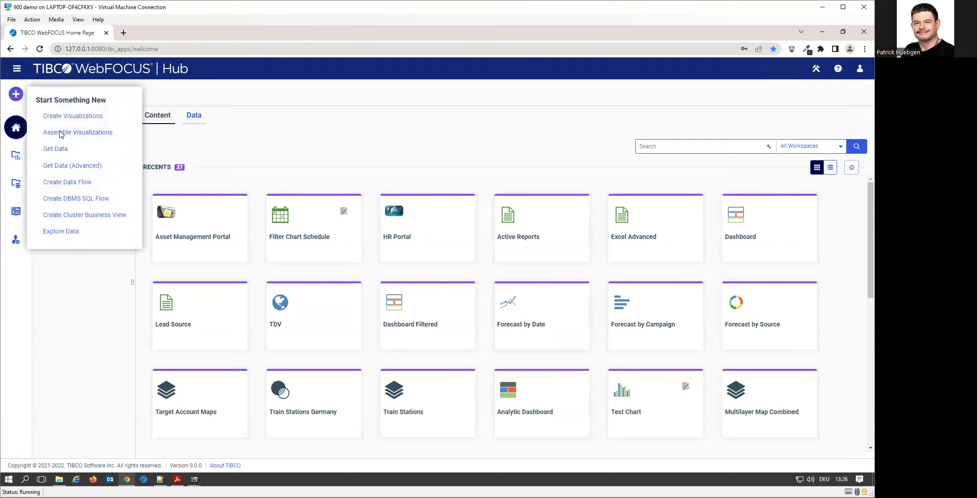
Upload data.csv from the Desktop and load it into the myhome folder, replacing the existing metadata and target files
left_click(76, 152)
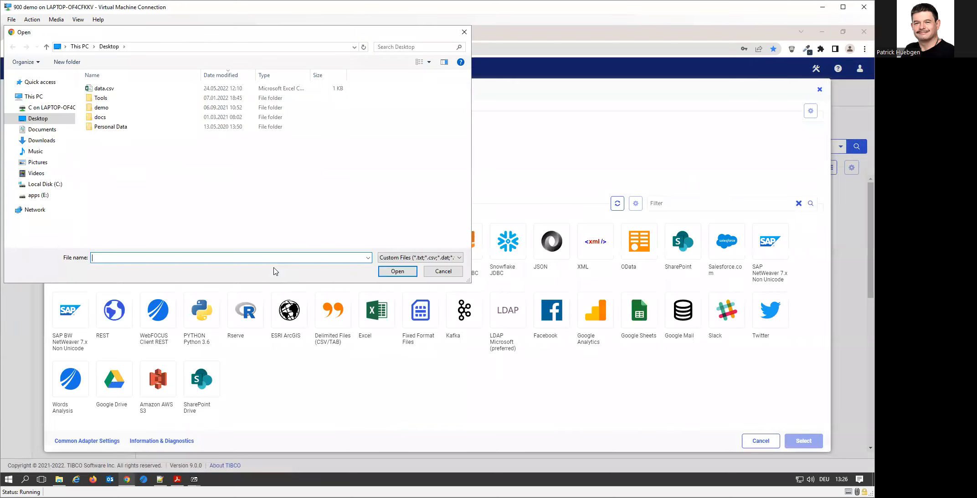
double_click(107, 89)
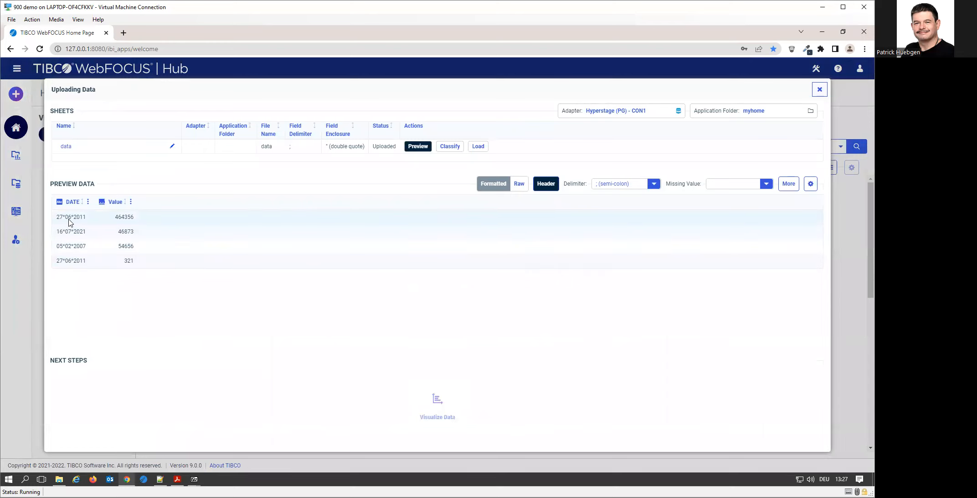
left_click(479, 146)
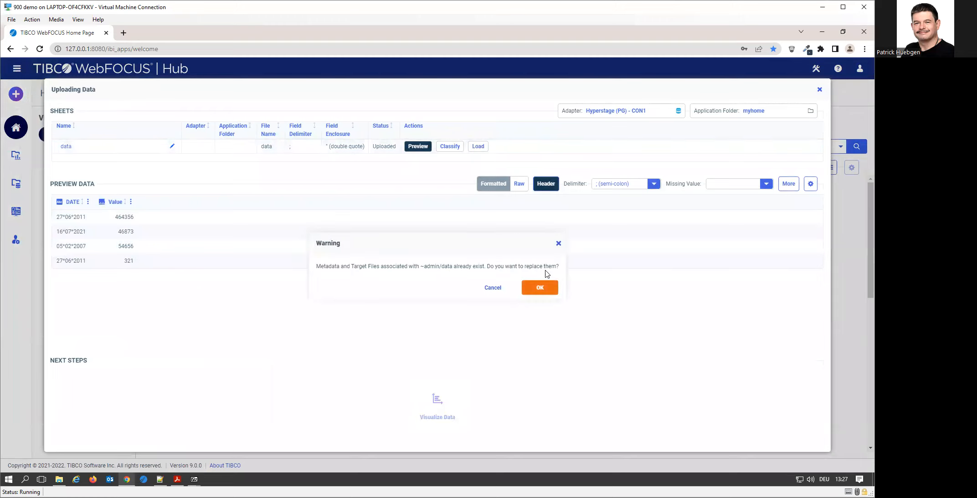
left_click(540, 287)
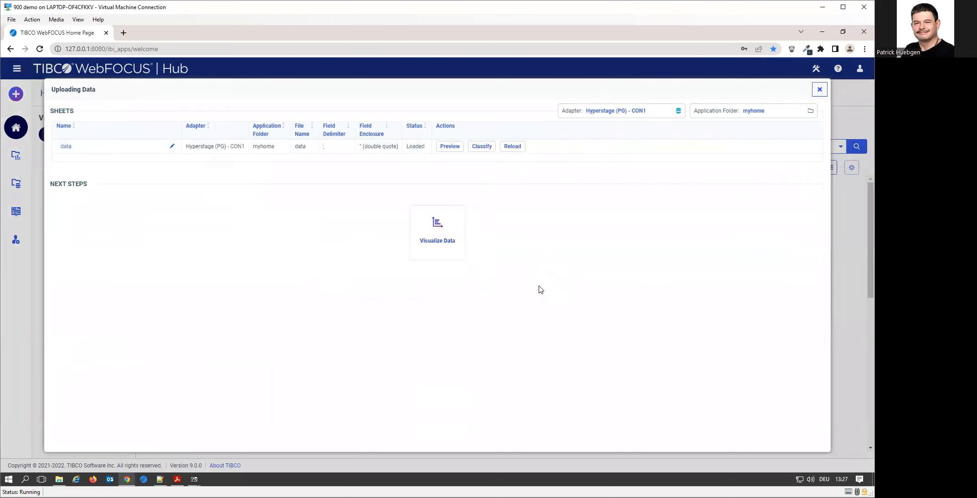
Visualize the loaded data as a grid with DATE as the row field, and close the visualization without saving
left_click(446, 233)
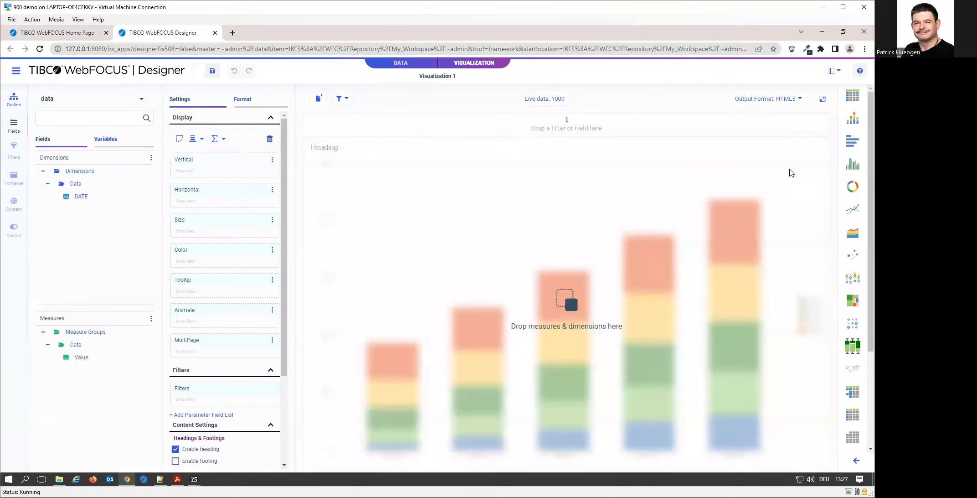
left_click(854, 97)
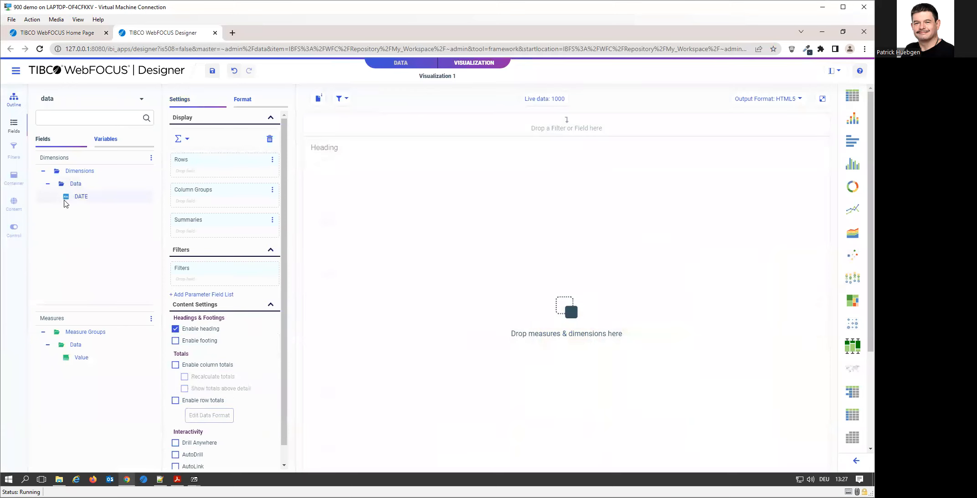
double_click(67, 200)
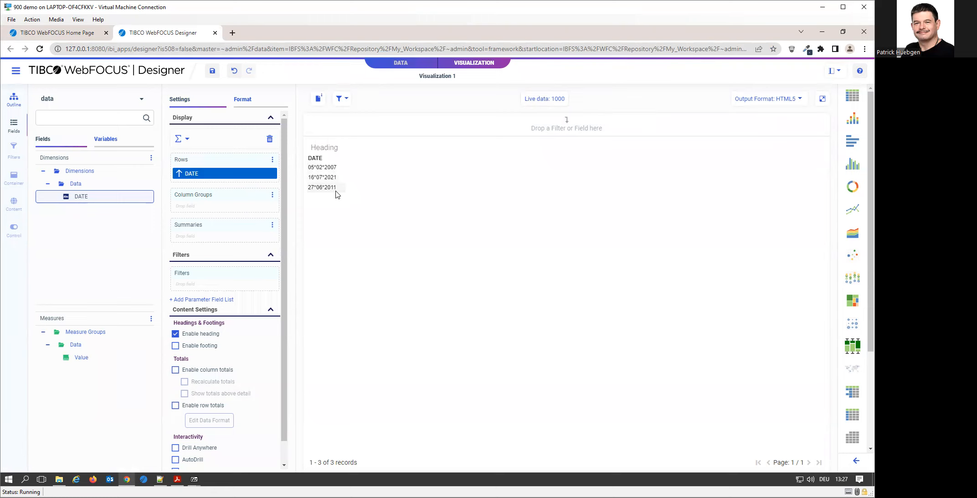
left_click(215, 32)
left_click(476, 103)
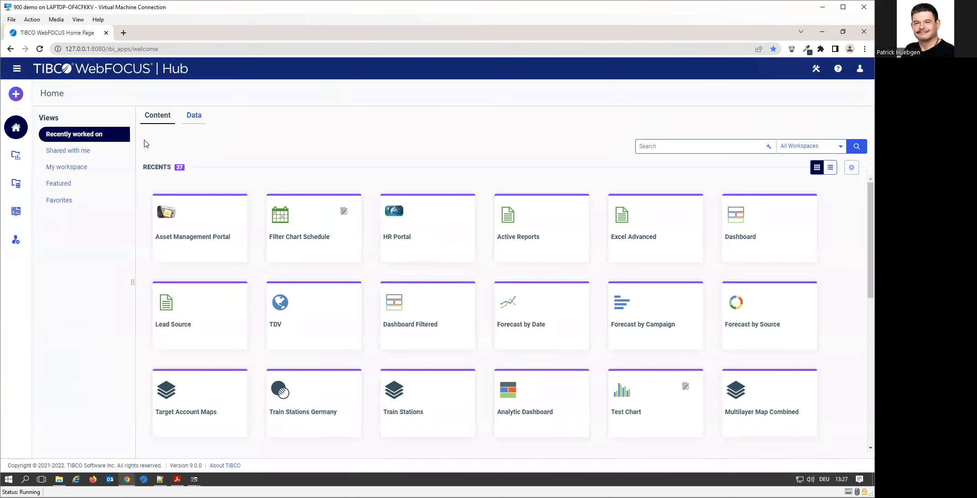
Browse the application directories to the myhome (admin home) folder and sort its files by date modified, newest first
left_click(14, 214)
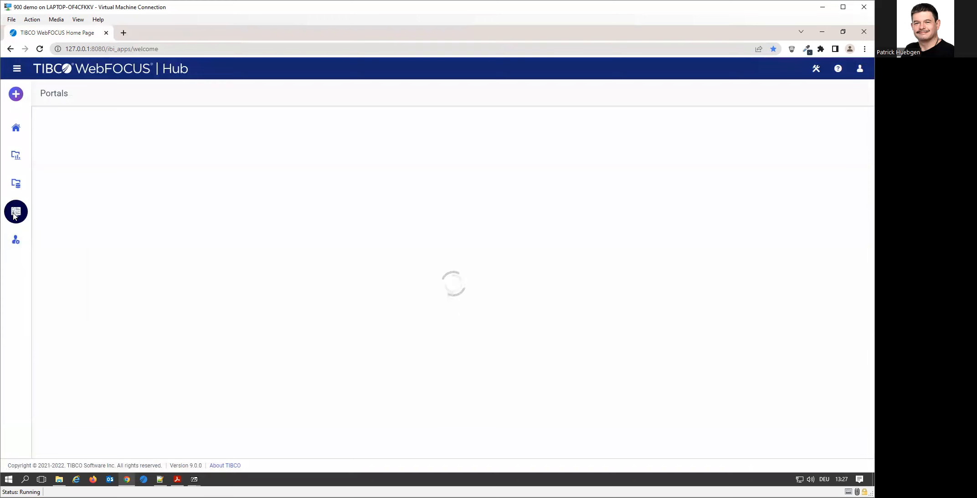
left_click(15, 183)
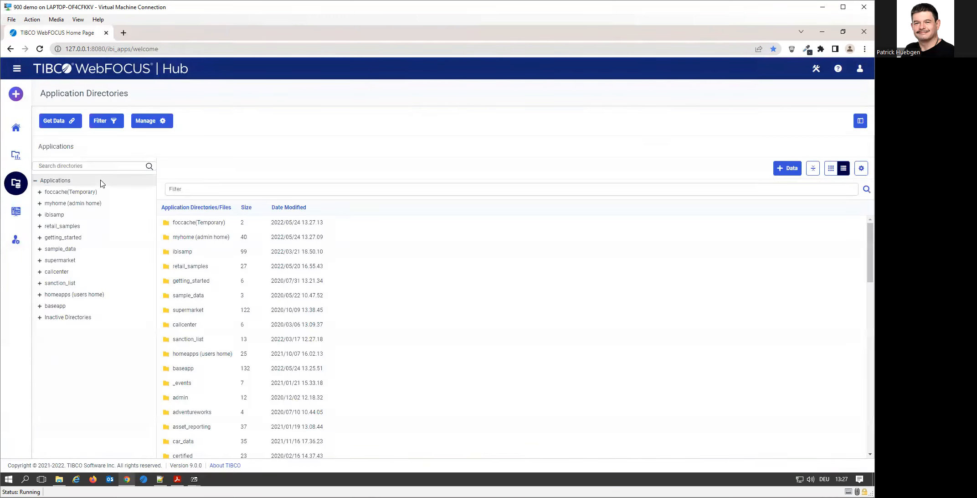
left_click(67, 193)
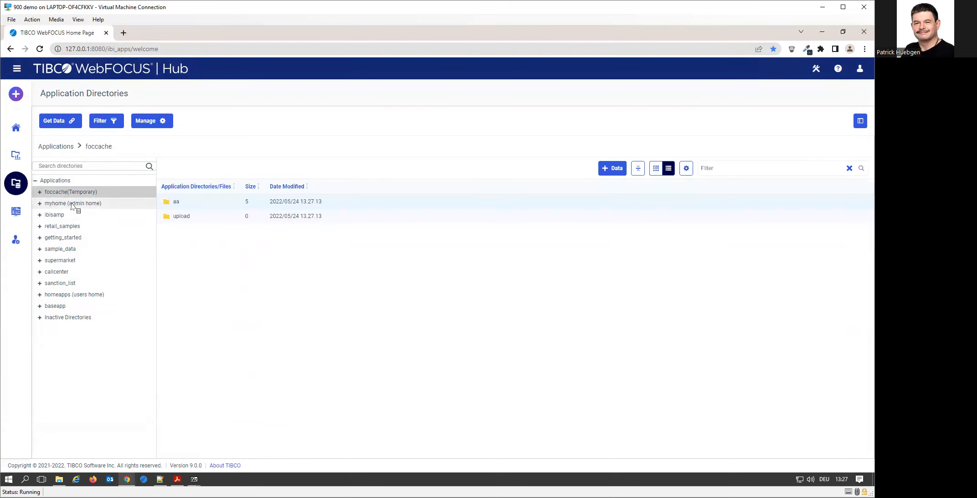
left_click(70, 204)
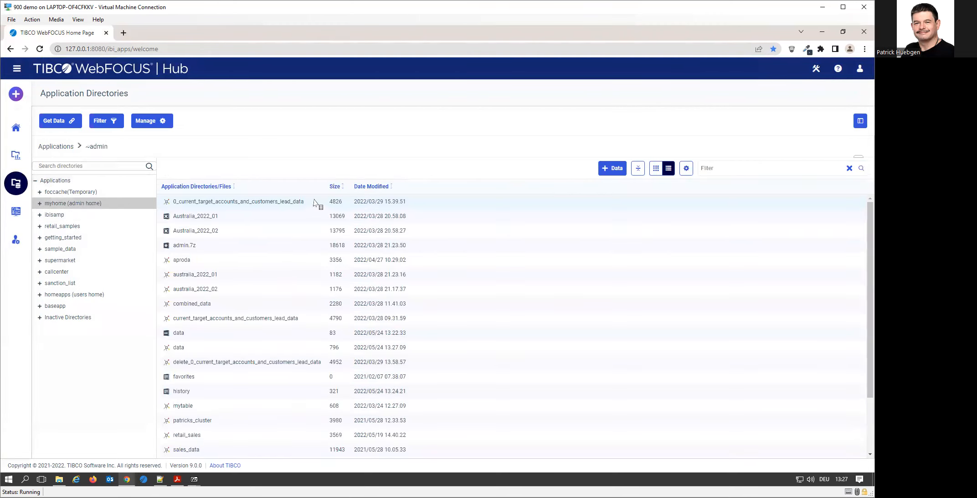
left_click(372, 186)
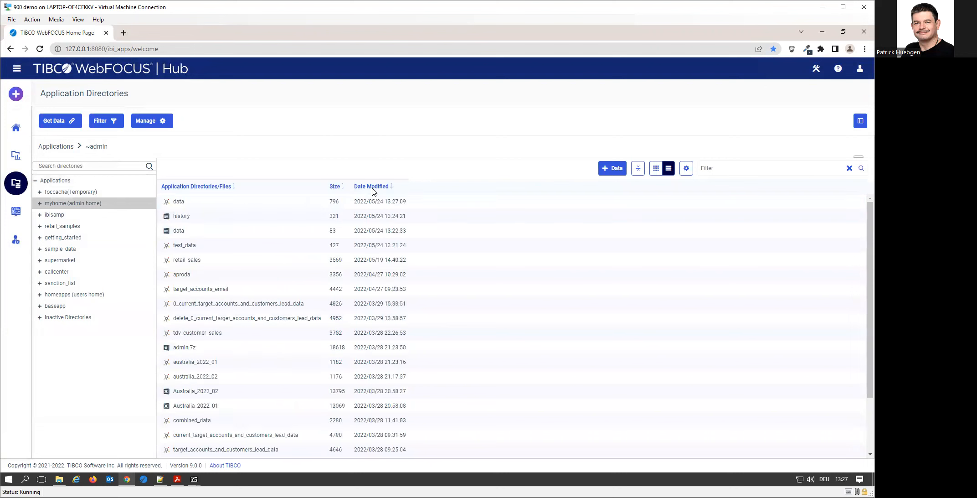
Open the newest data synonym's master file as text and locate the DATE1 field's USAGE and MISSING attributes
right_click(206, 204)
mouse_move(278, 245)
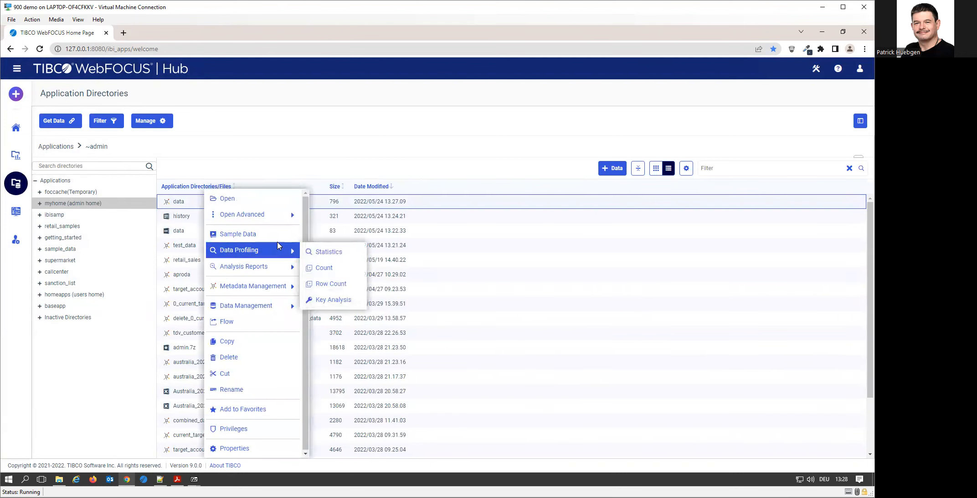
mouse_move(273, 305)
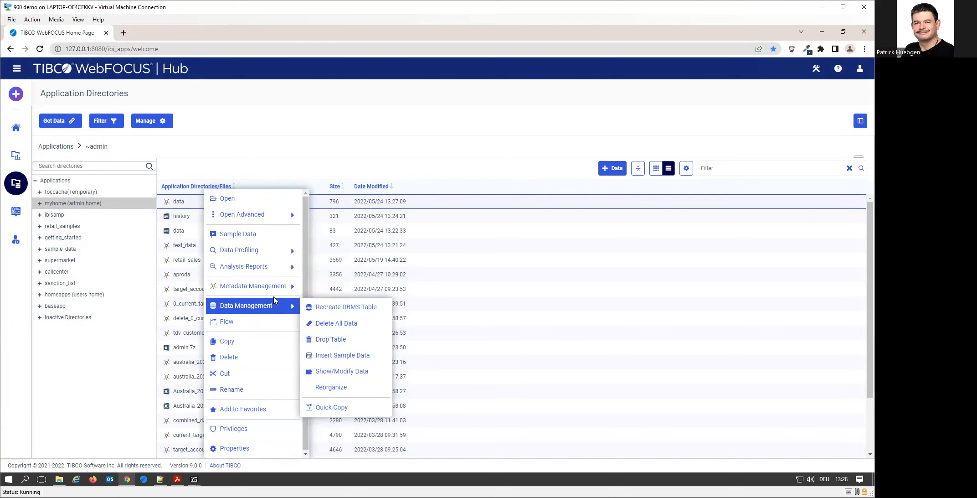
mouse_move(274, 286)
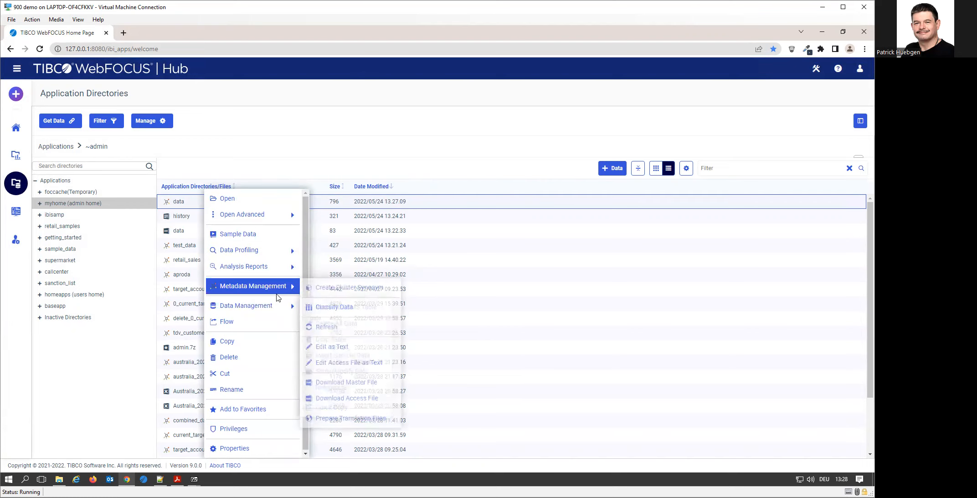
left_click(340, 347)
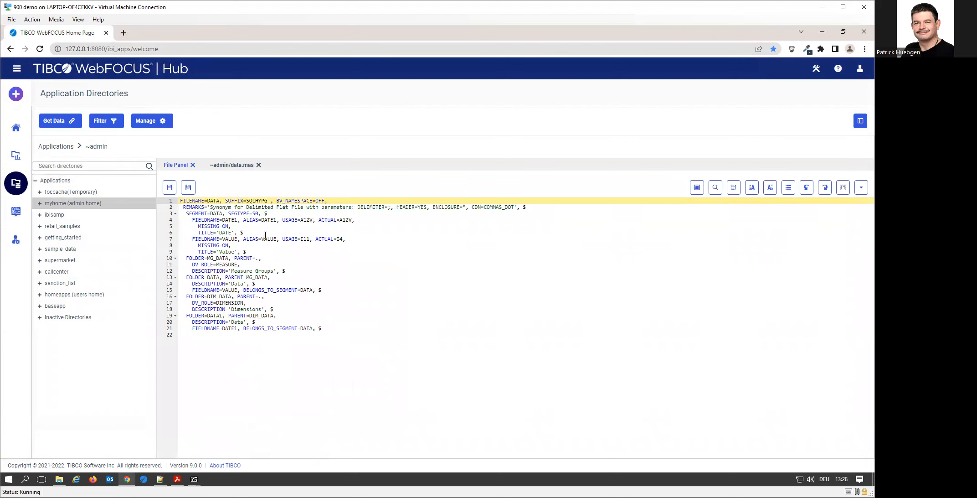
left_click(252, 231)
double_click(307, 220)
left_click(237, 228)
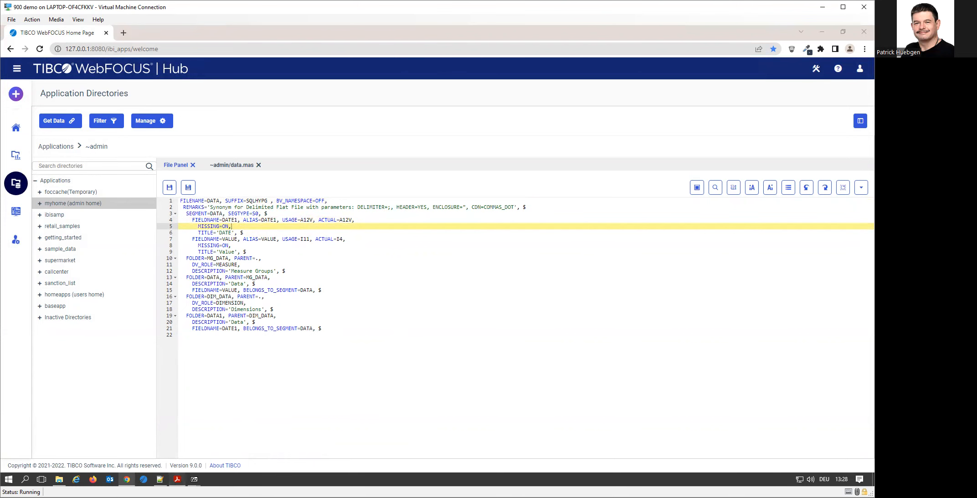
Switch to the WebFOCUS language manual in Acrobat Reader and read the section on converting alphanumeric dates to WebFOCUS dates
left_click(178, 479)
scroll(391, 344, "up", 15)
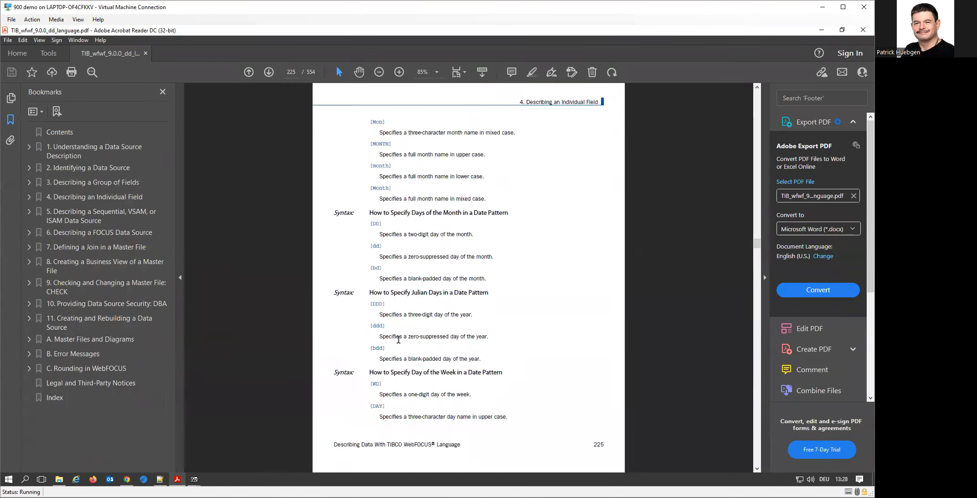
scroll(389, 237, "up", 3)
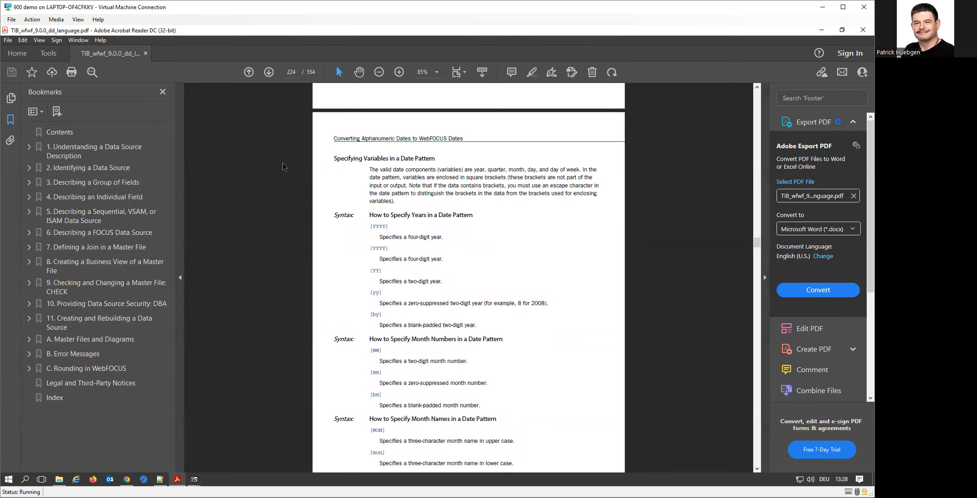
left_click_drag(757, 241, 758, 114)
left_click_drag(760, 72, 759, 68)
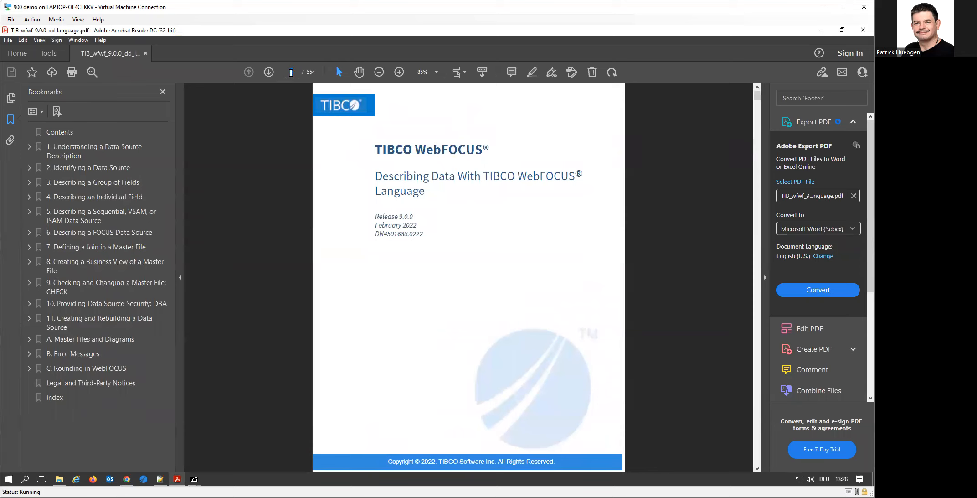
key("Return")
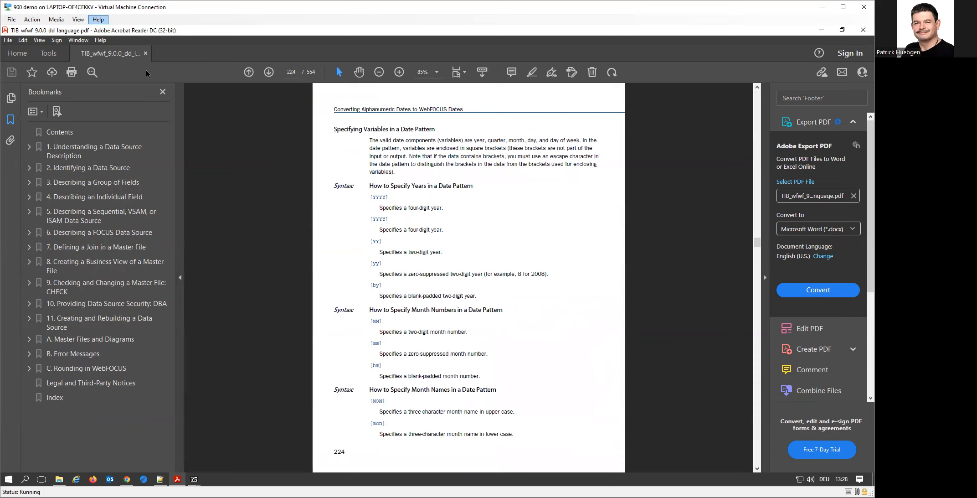
scroll(557, 294, "up", 3)
scroll(501, 273, "up", 4)
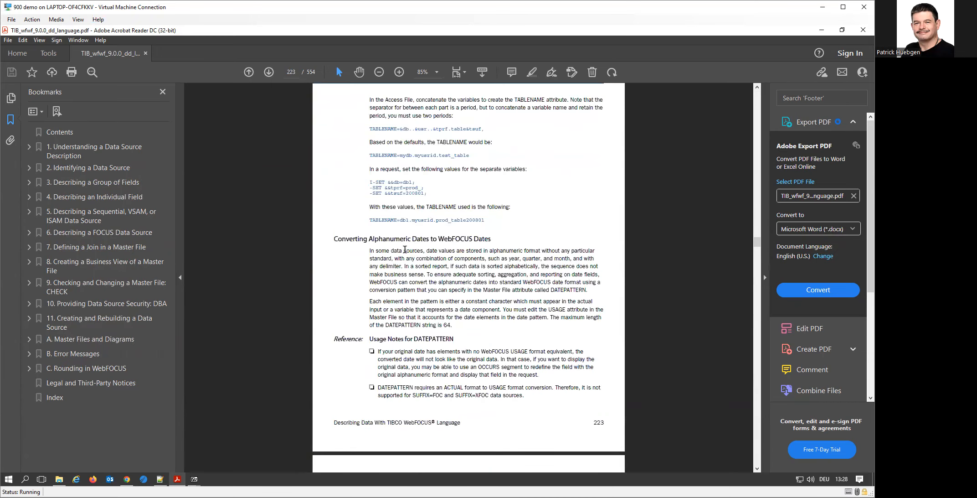
scroll(448, 244, "down", 4)
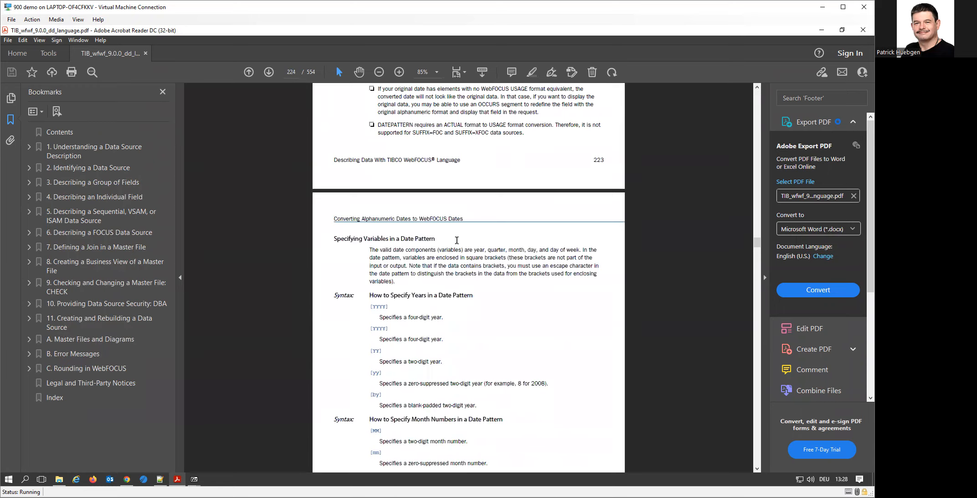
Examine the manual's DATEPATTERN attribute examples, focusing on the month and year variables in the pattern for APR '06
scroll(454, 241, "down", 3)
scroll(456, 274, "down", 20)
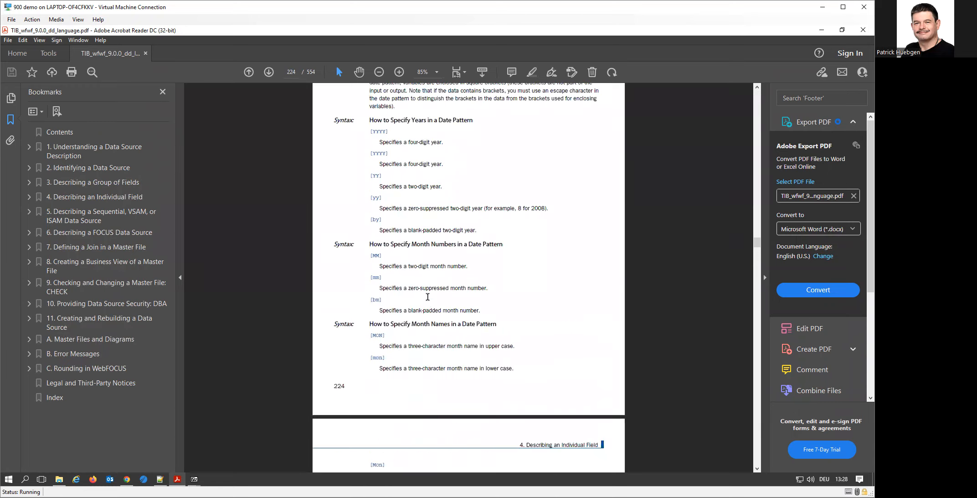
scroll(454, 315, "down", 11)
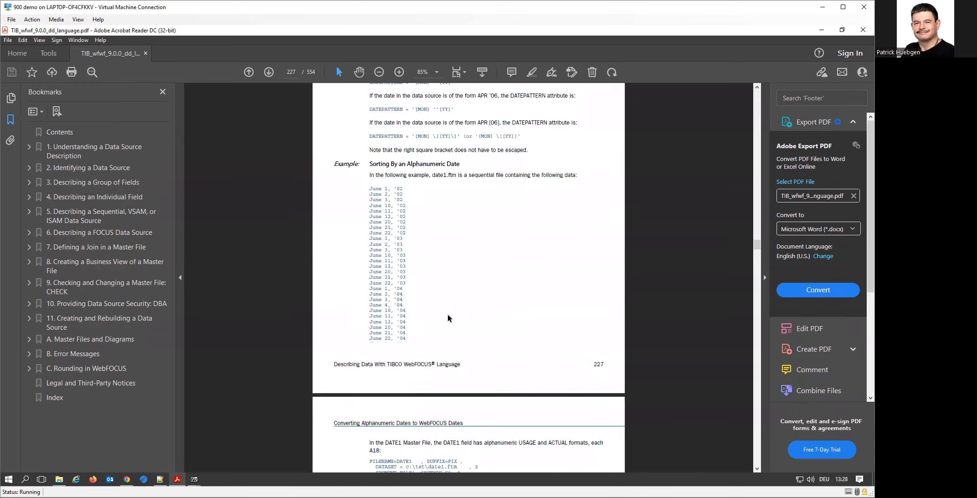
scroll(448, 318, "up", 3)
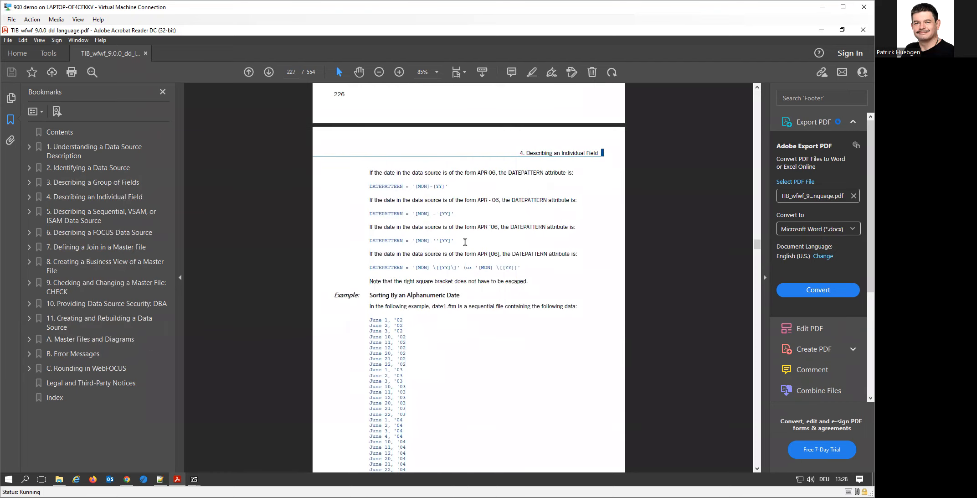
double_click(374, 239)
double_click(418, 242)
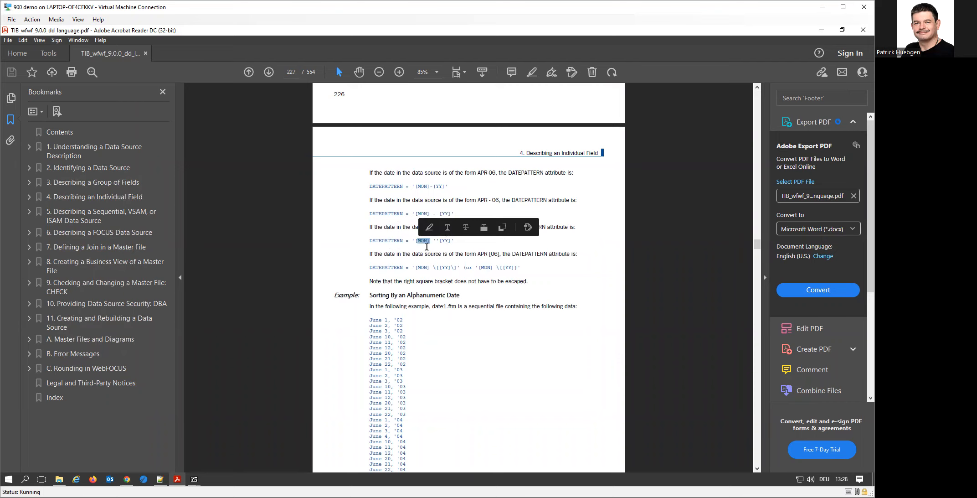
left_click(447, 240)
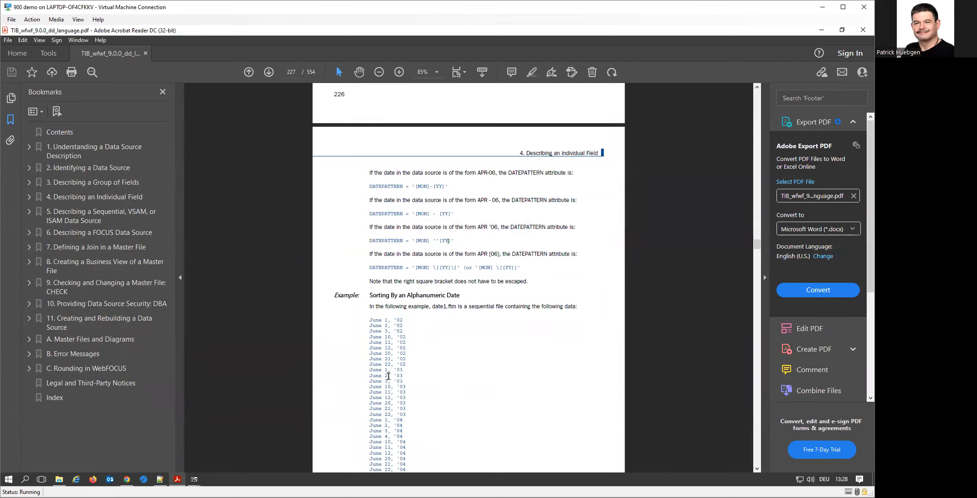
Look up the date pattern variables for four-digit years, two-digit month numbers and days of the month in the manual
scroll(389, 375, "up", 15)
scroll(389, 376, "up", 8)
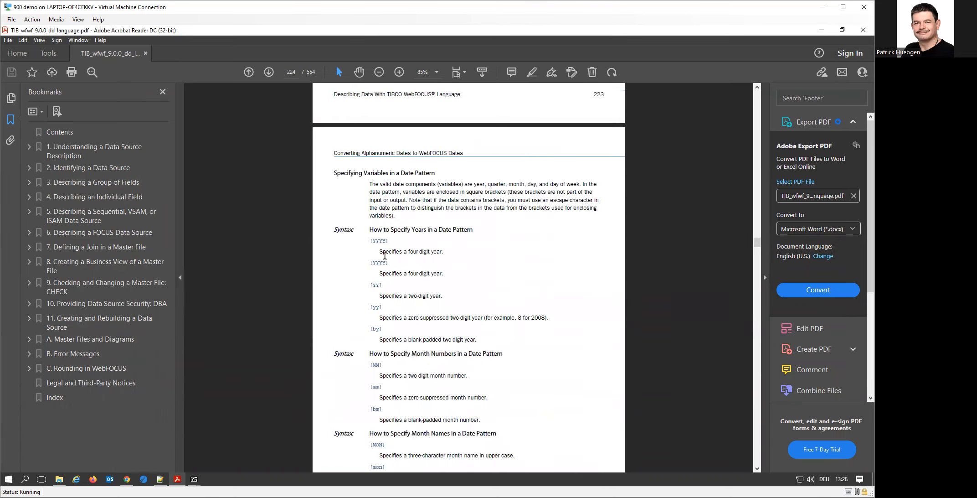
double_click(383, 240)
scroll(422, 306, "down", 2)
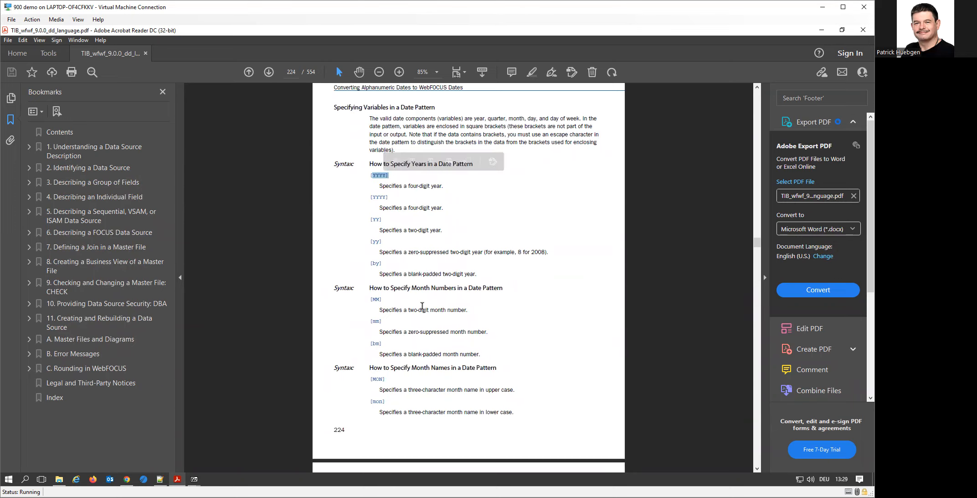
double_click(377, 300)
scroll(441, 342, "down", 3)
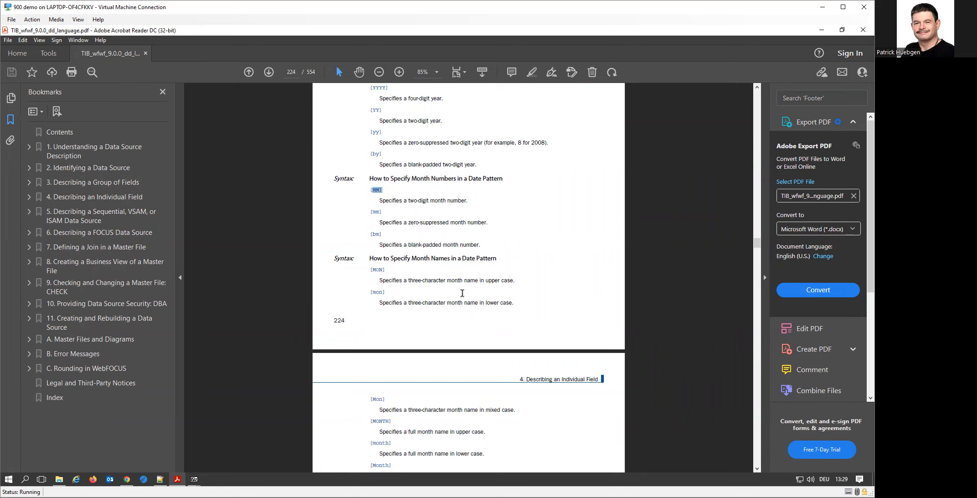
scroll(476, 295, "down", 1)
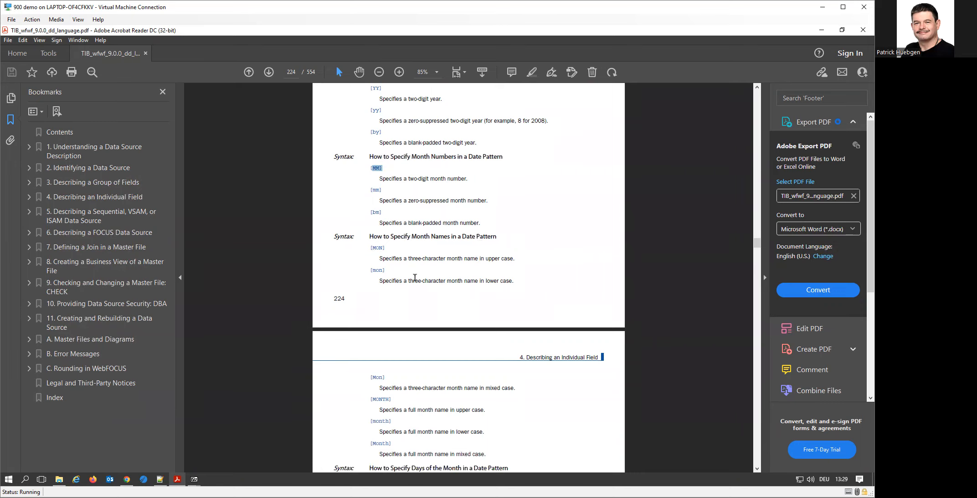
scroll(415, 277, "down", 11)
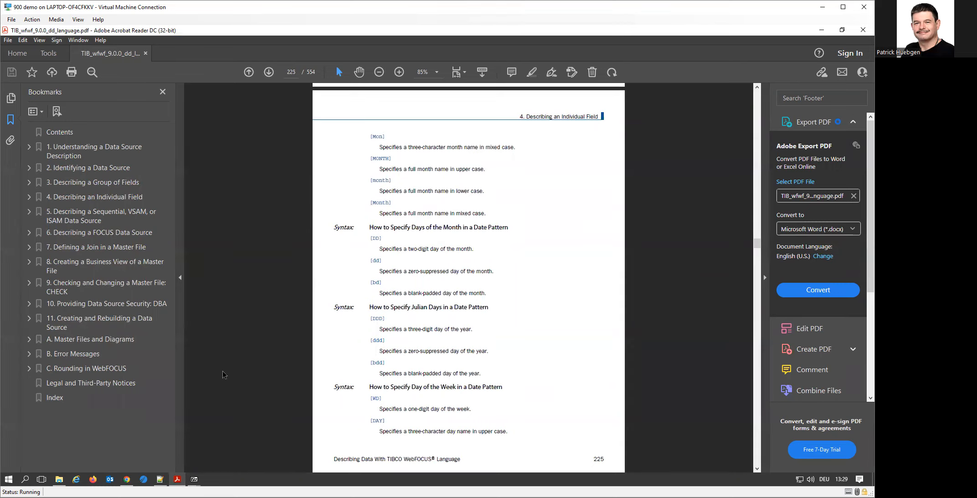
Switch to Notepad++ and copy the prepared line DATEPATTERN = '[dd]*[MM]*[YYYY]', from the file new 1
left_click(159, 479)
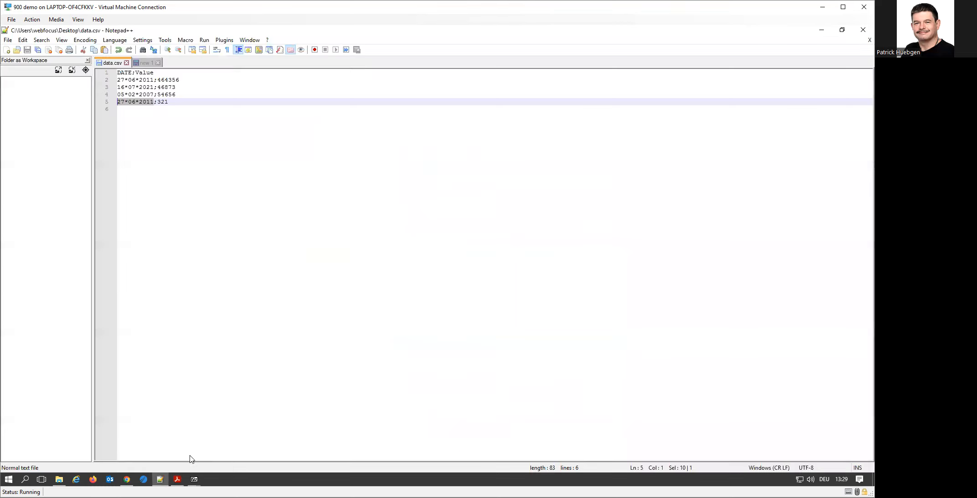
left_click(146, 64)
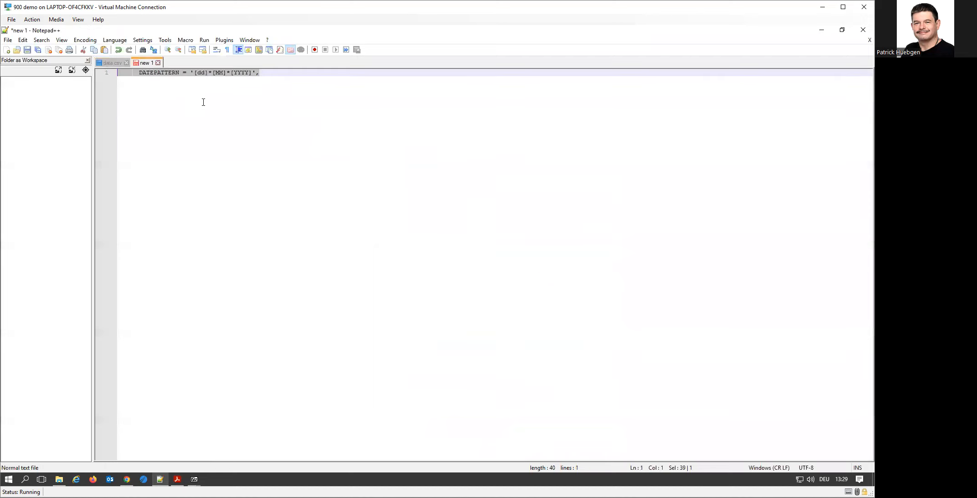
double_click(200, 73)
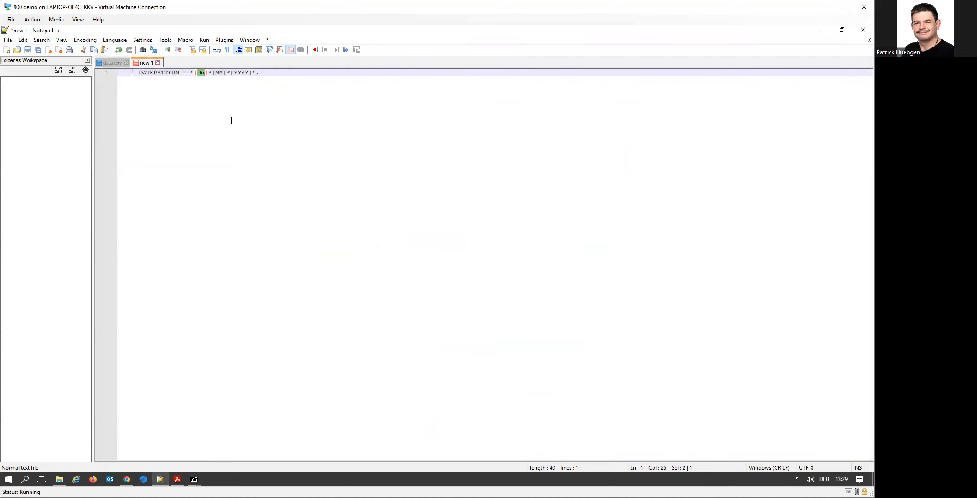
double_click(221, 74)
double_click(245, 73)
key("End")
left_click_drag(207, 72, 119, 73)
key("ctrl+c")
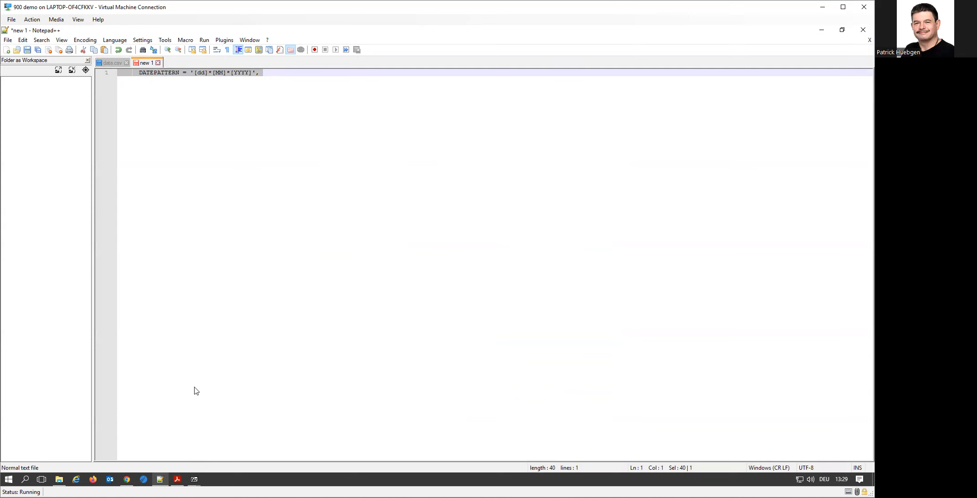
Return to the WebFOCUS master file in the browser and insert the copied DATEPATTERN line below DATE1's MISSING=ON attribute
left_click(126, 479)
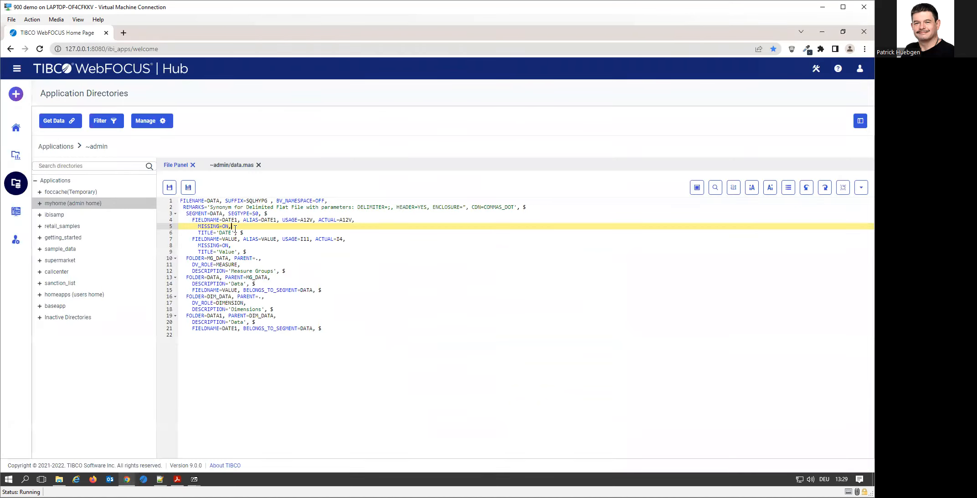
key("Return")
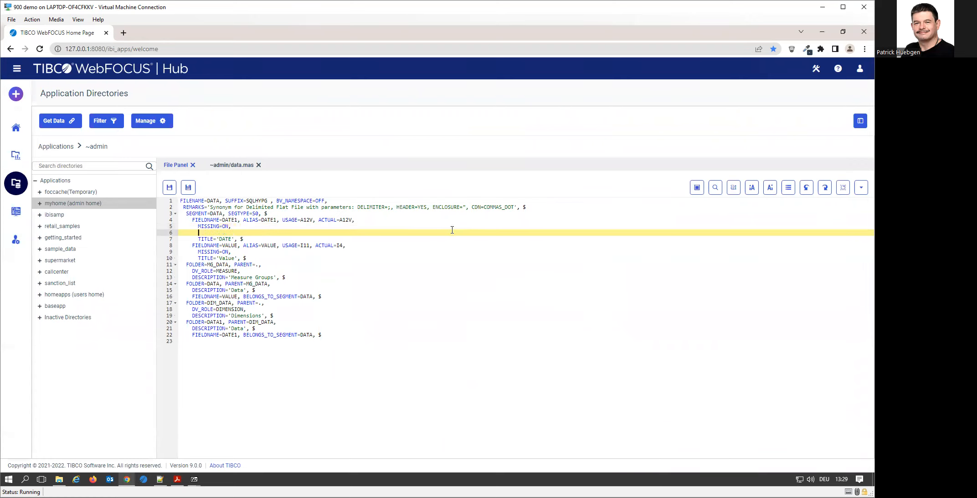
key("ctrl+v")
Set the DATE1 field's USAGE to D.M.YY and save the master file
left_click_drag(301, 220, 313, 220)
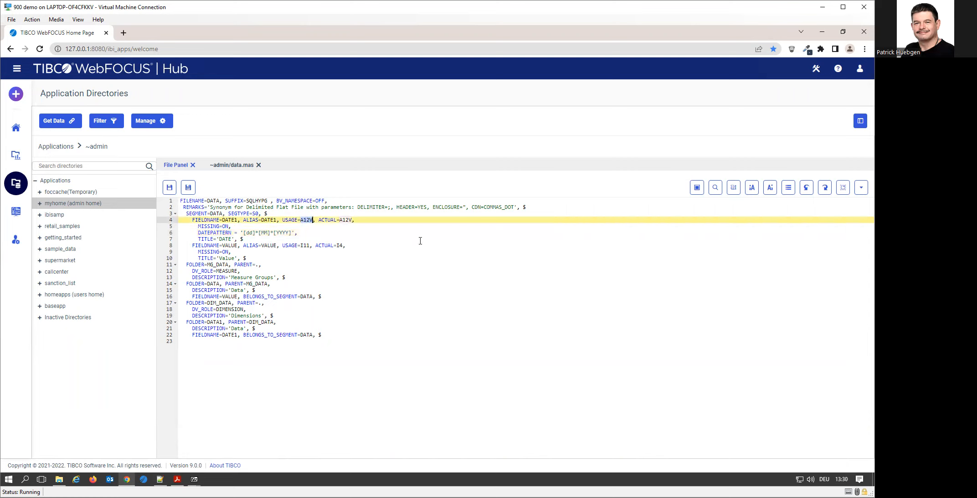
type("D.")
key("BackSpace")
type("M")
type("YY")
type(".")
key("Right")
type(".")
left_click(169, 189)
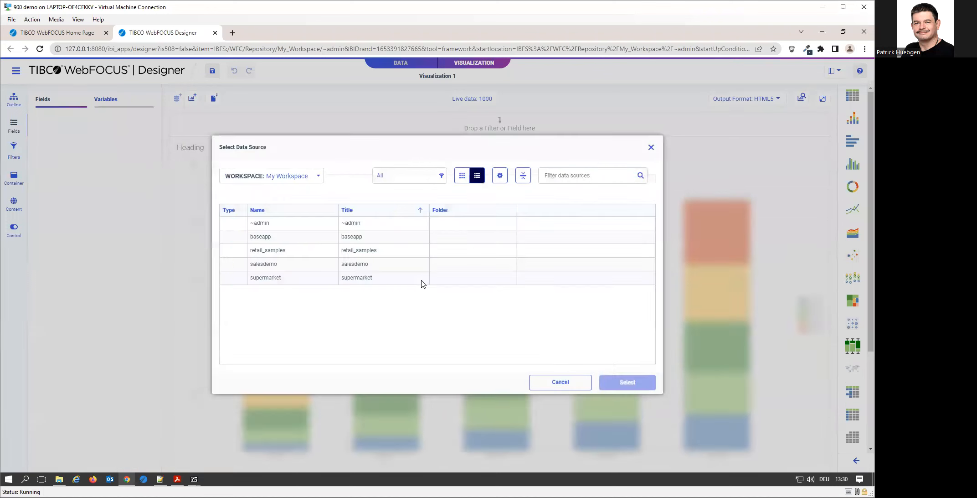
Build a table visualization on the data source in ~admin, with DATE as rows and Value as summary
double_click(274, 223)
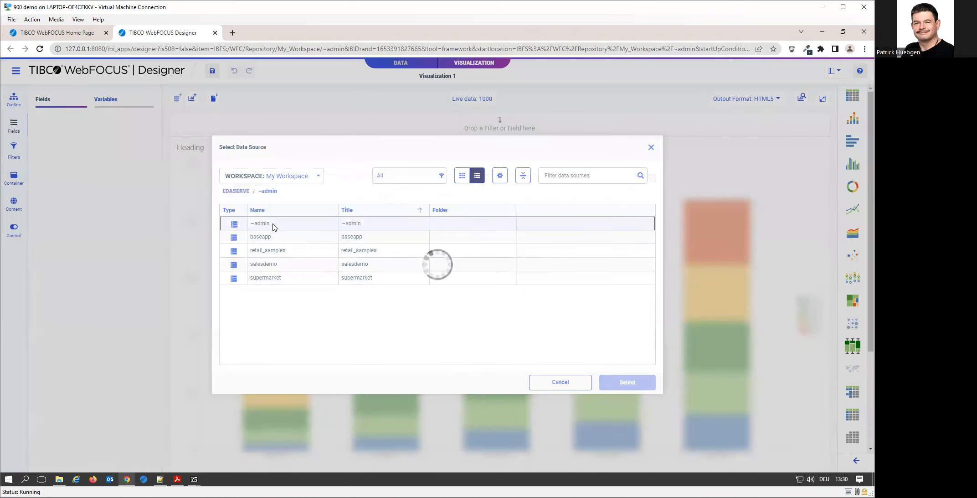
double_click(273, 308)
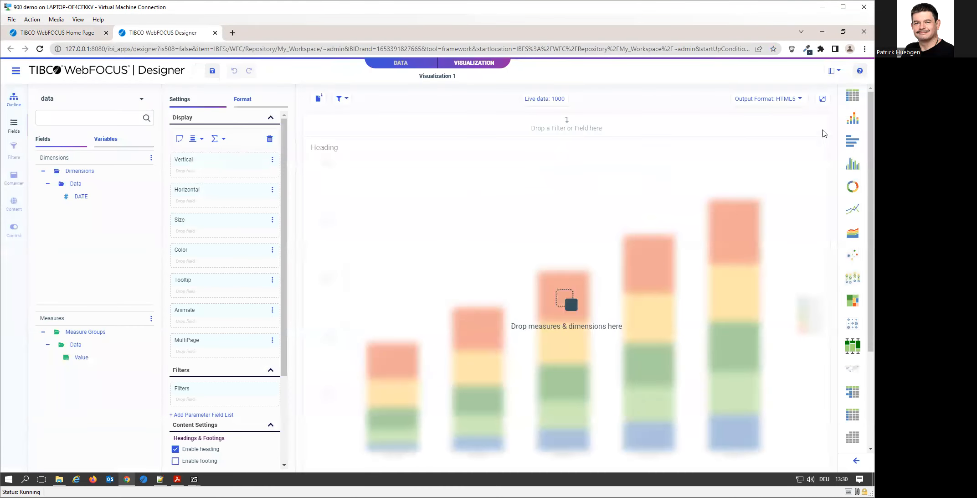
left_click(852, 95)
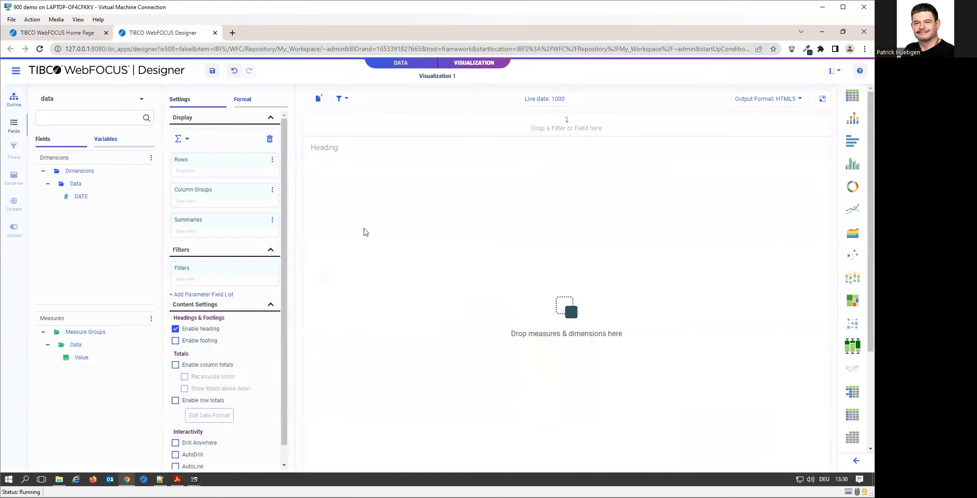
double_click(72, 195)
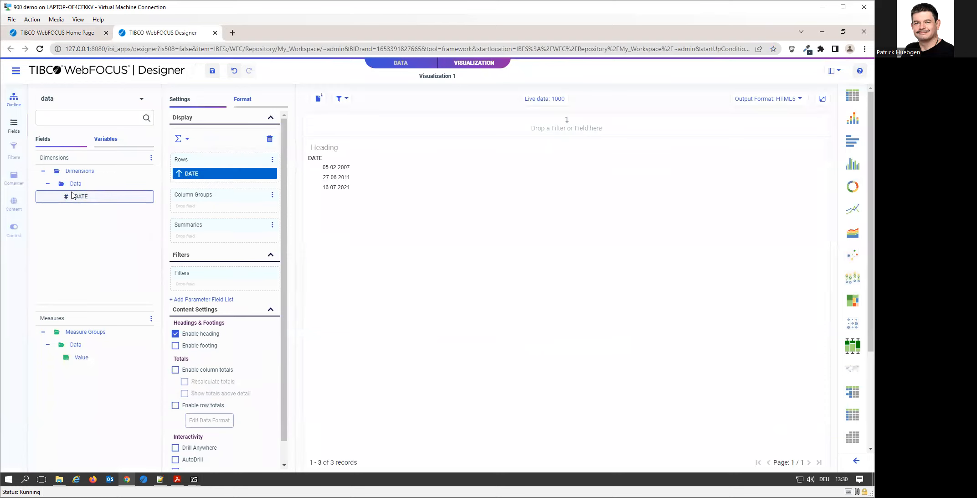
double_click(81, 358)
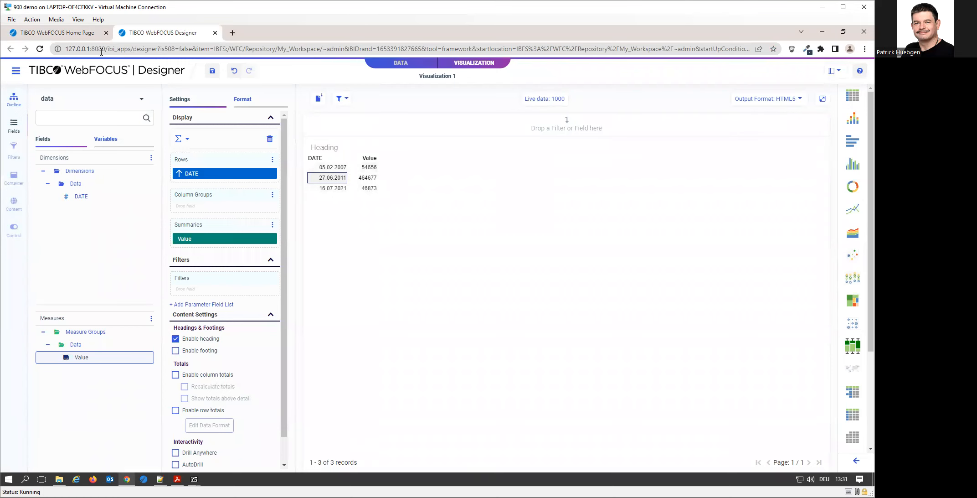
Return to the WebFOCUS home page, close the data.mas text editor and open the data synonym in the synonym editor
left_click(63, 34)
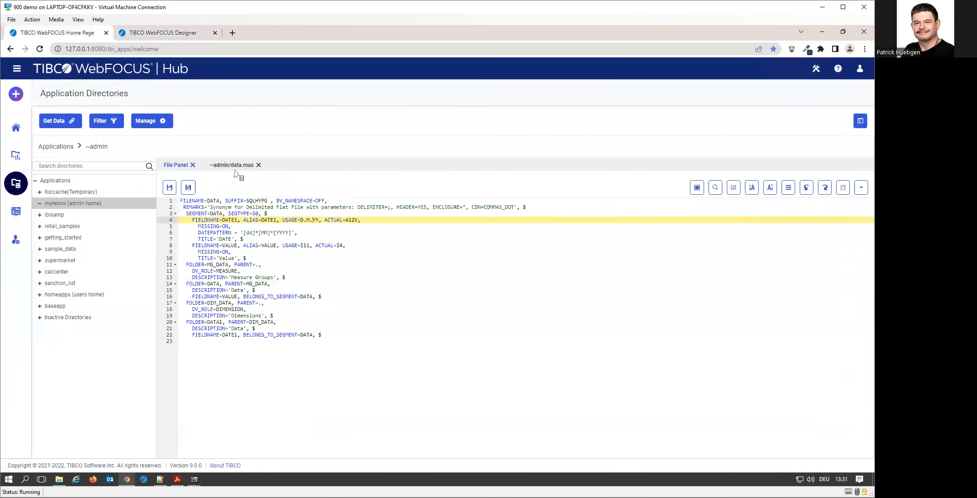
left_click(258, 165)
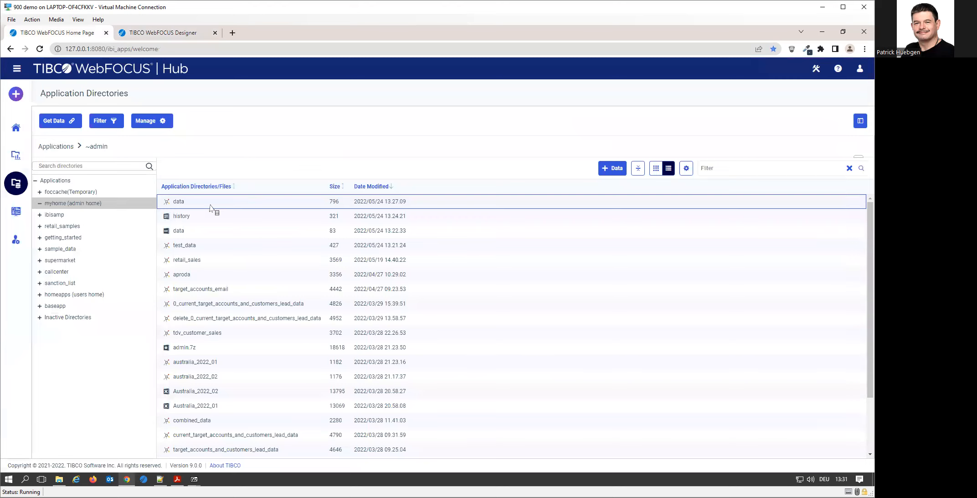
right_click(213, 208)
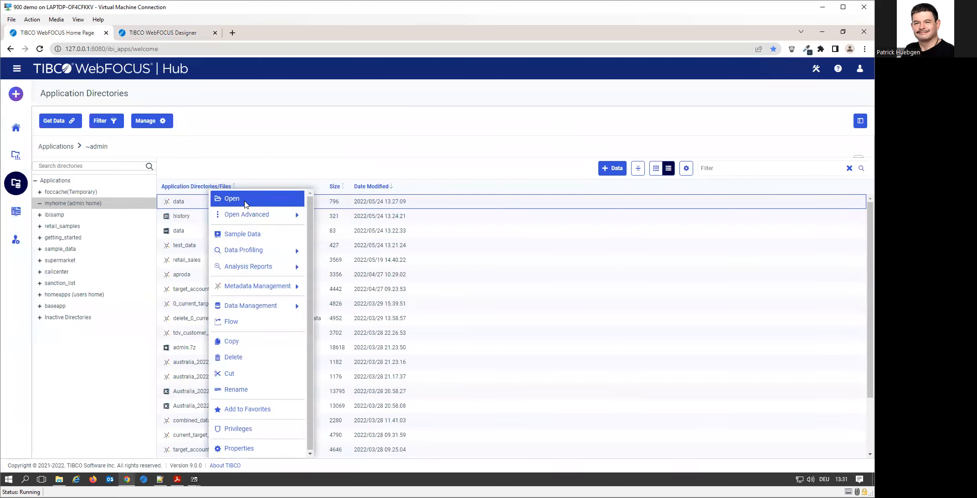
left_click(246, 201)
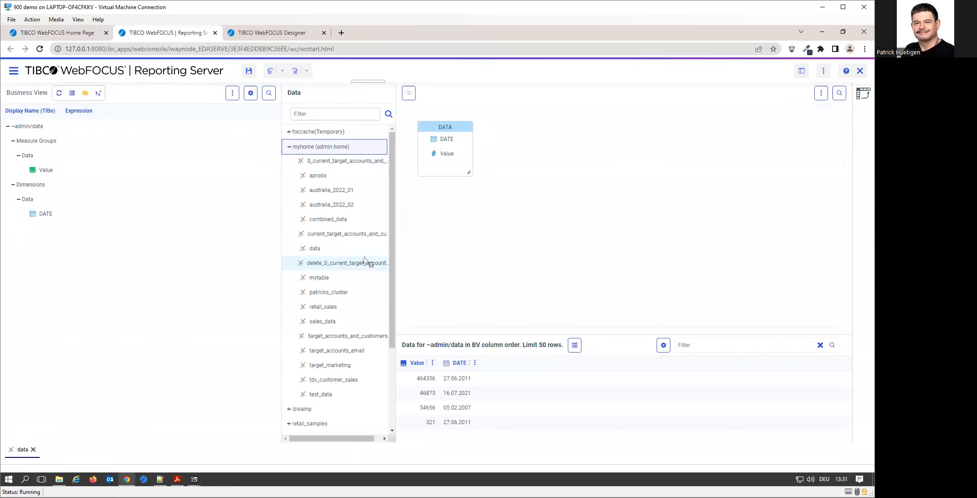
left_click(47, 218)
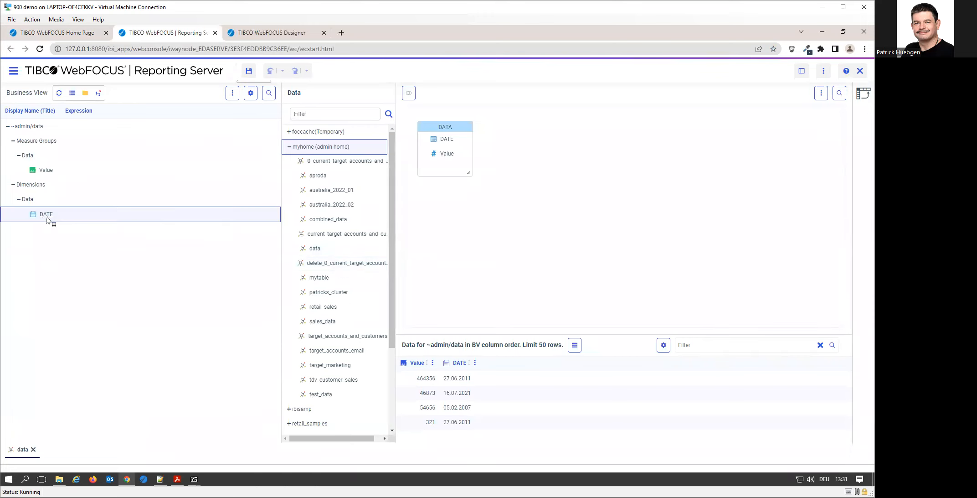
right_click(47, 219)
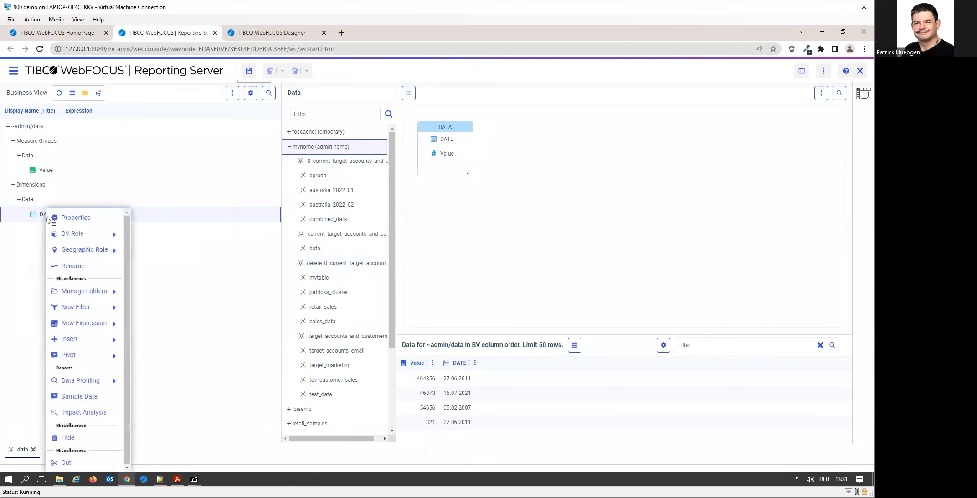
mouse_move(93, 293)
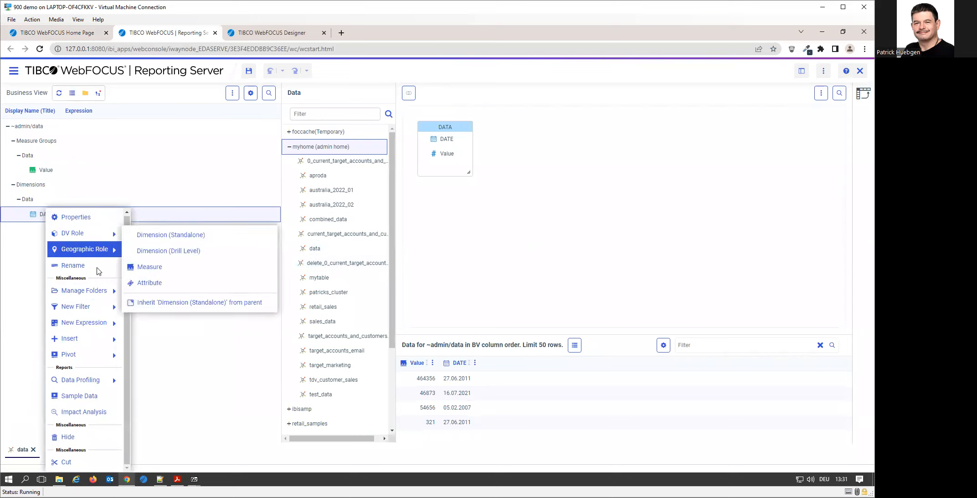
mouse_move(117, 337)
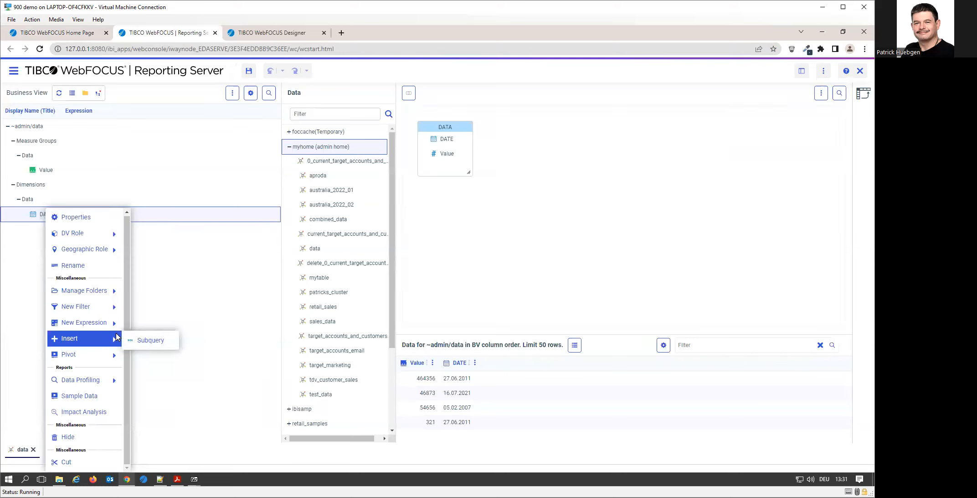
left_click(602, 253)
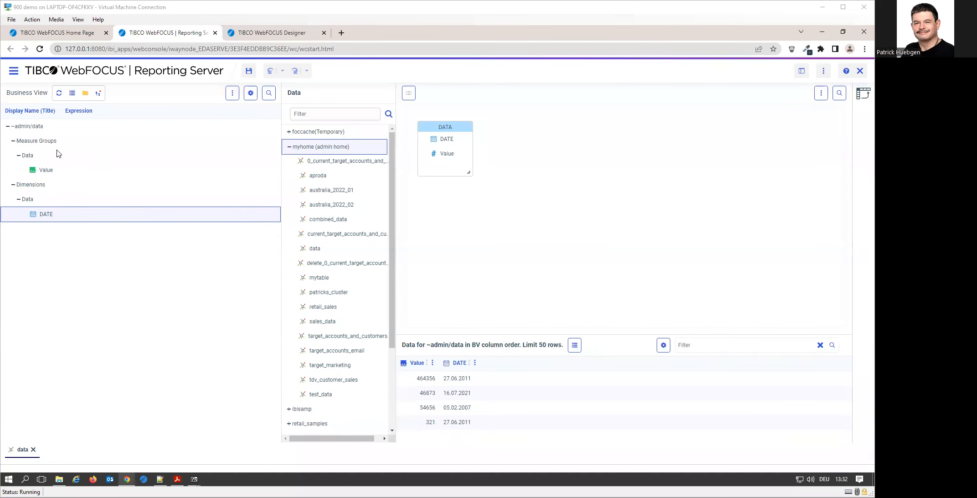
Decompose the DATE dimension into every offered date field except the two quarter fields, DATE1_QUARTER and DATE1_YEAR_Q
right_click(47, 217)
mouse_move(96, 233)
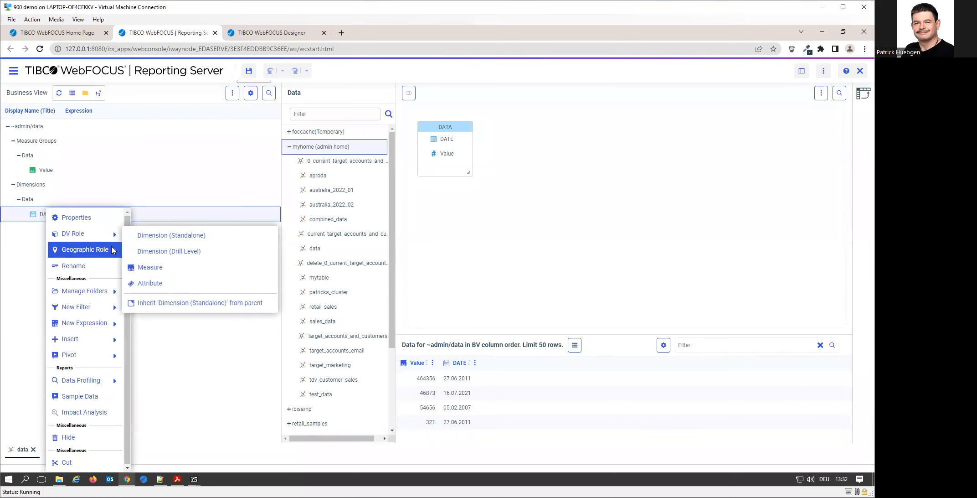
mouse_move(114, 324)
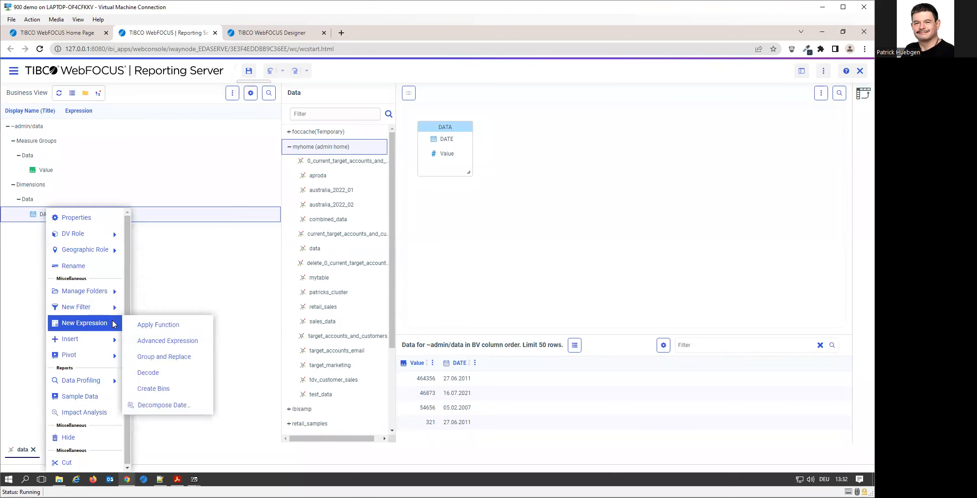
left_click(178, 407)
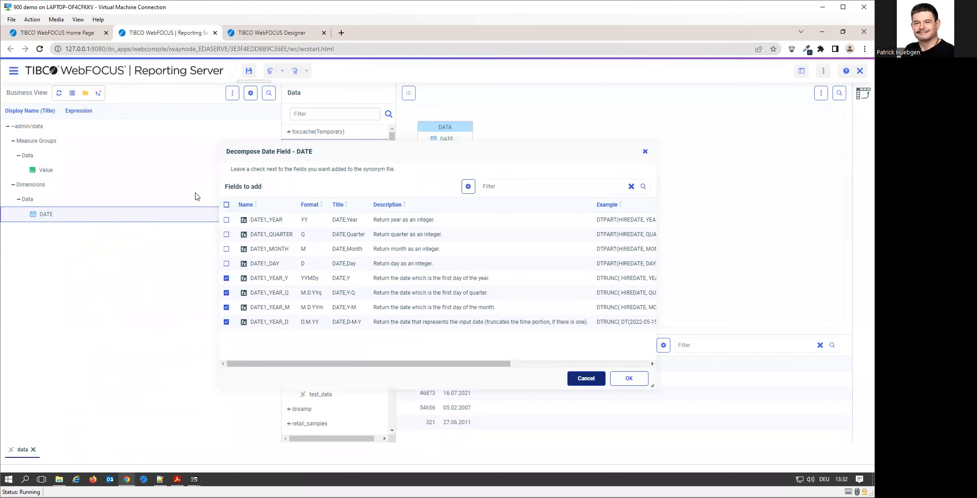
left_click(226, 220)
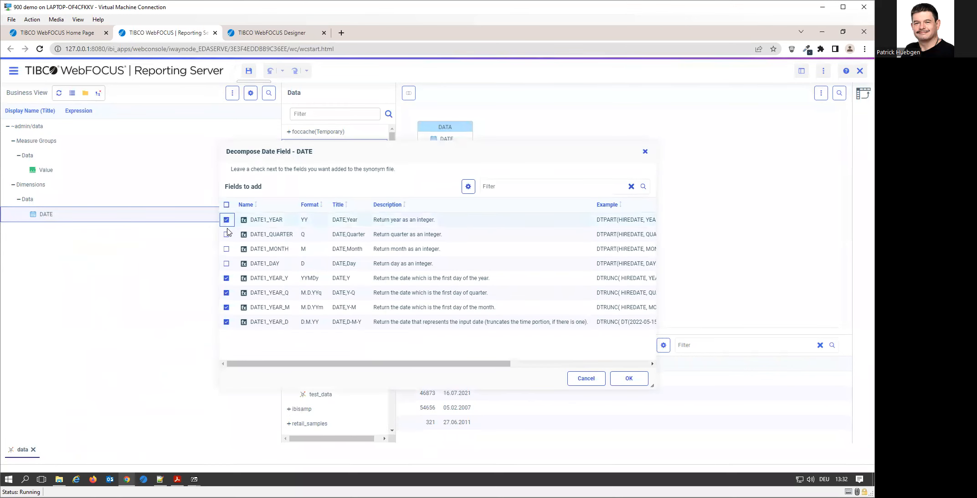
left_click(227, 234)
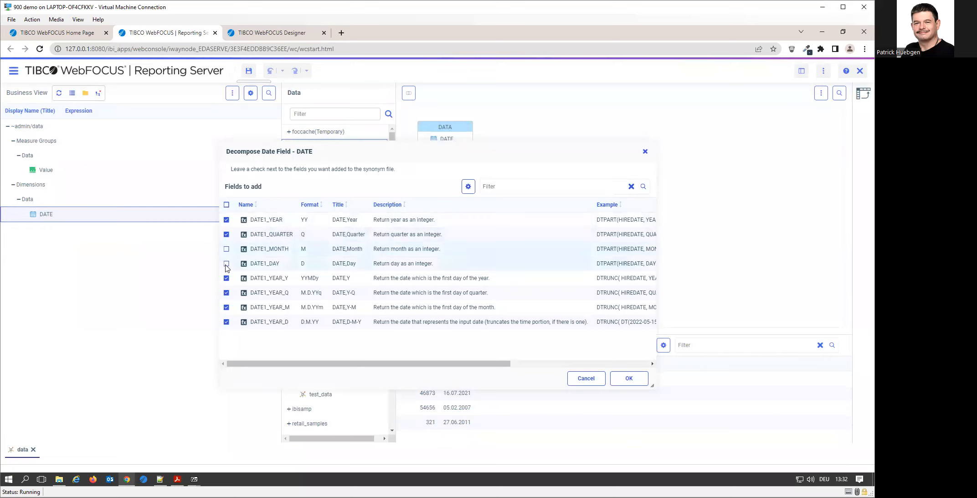
left_click(226, 249)
left_click(227, 264)
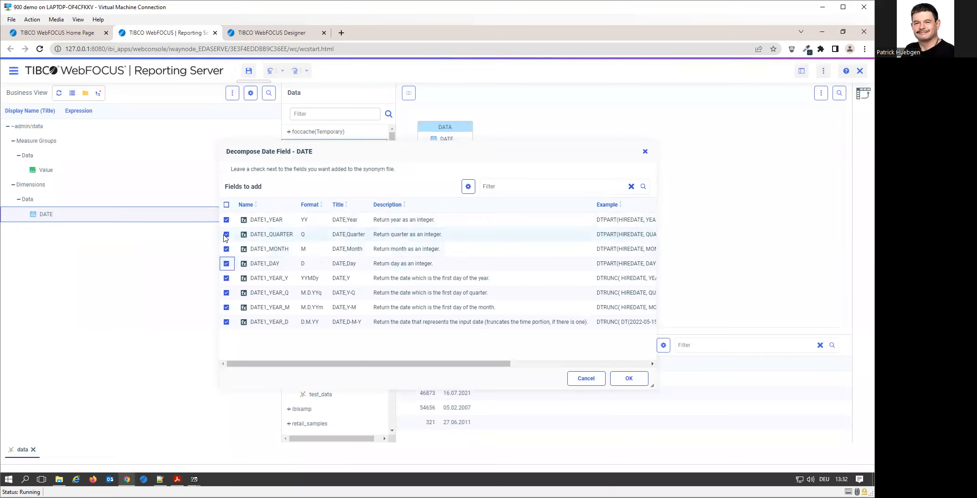
left_click(226, 234)
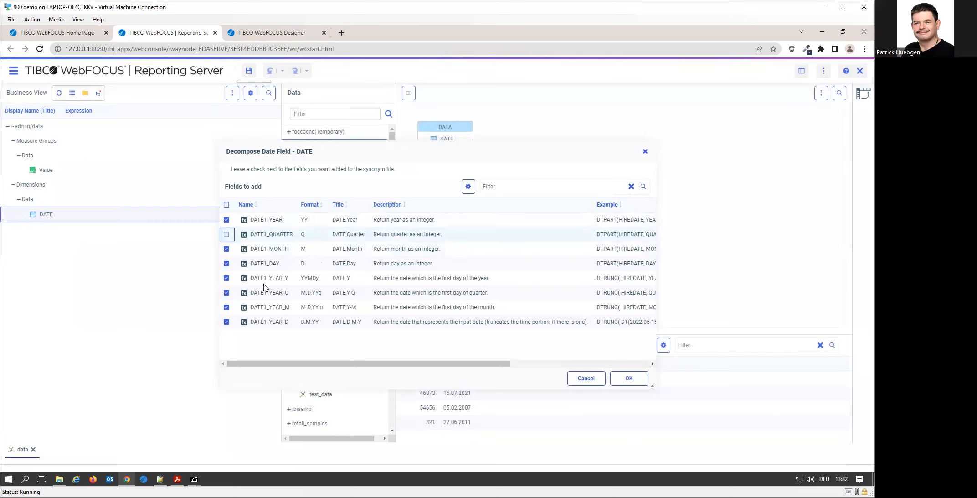
left_click(226, 293)
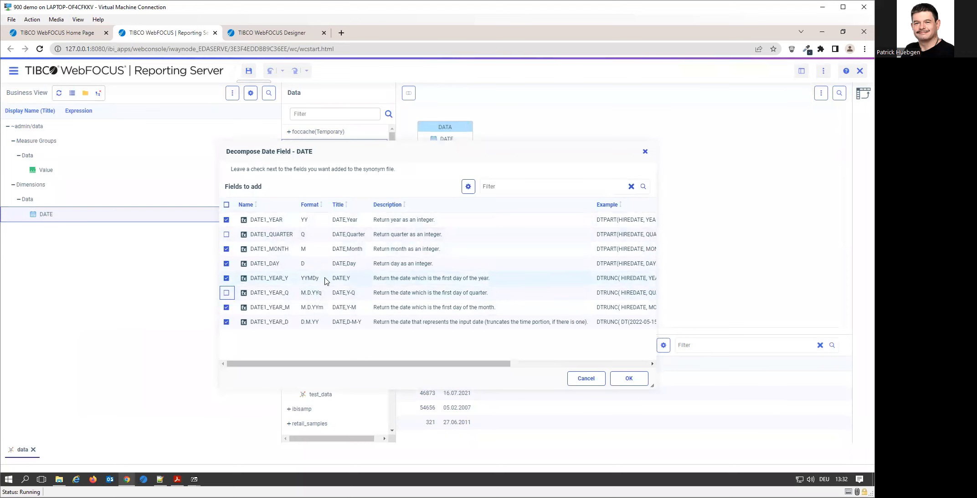
left_click(624, 378)
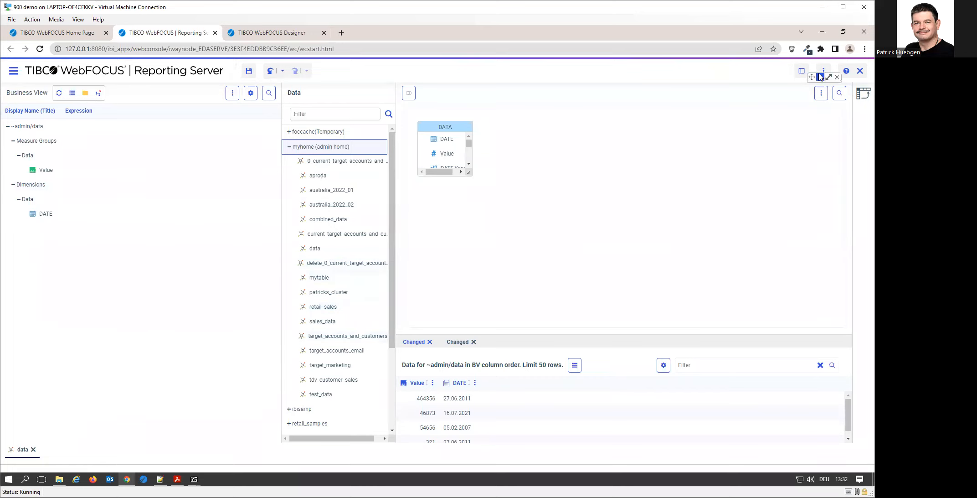
Show the Table / Column view beside the Business View in the synonym editor
left_click(825, 70)
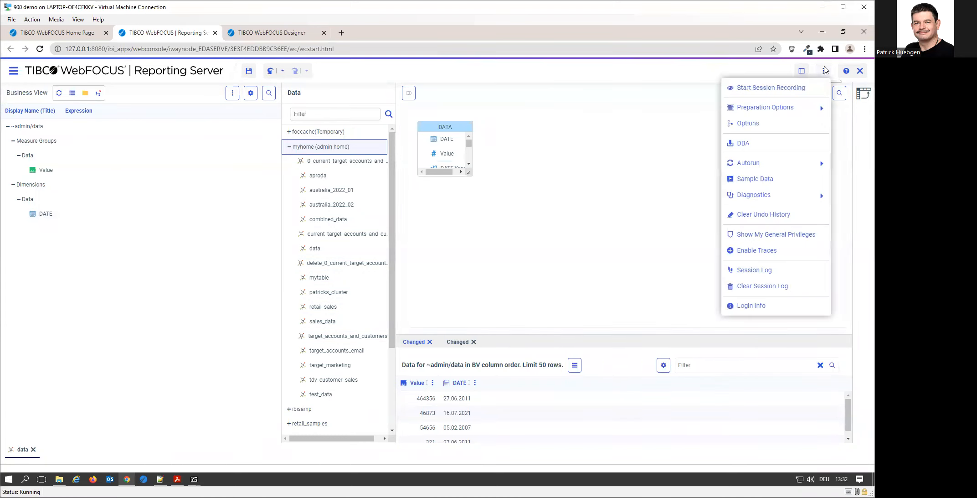
left_click(803, 70)
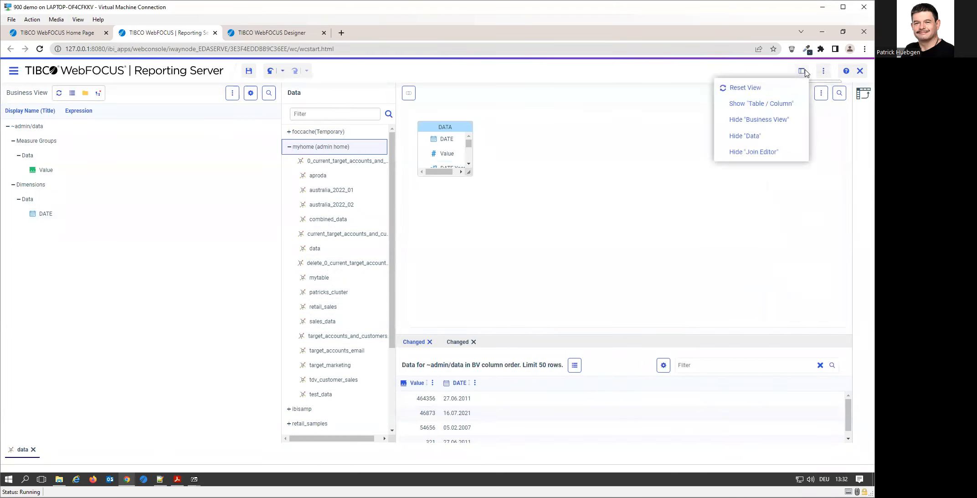
left_click(775, 104)
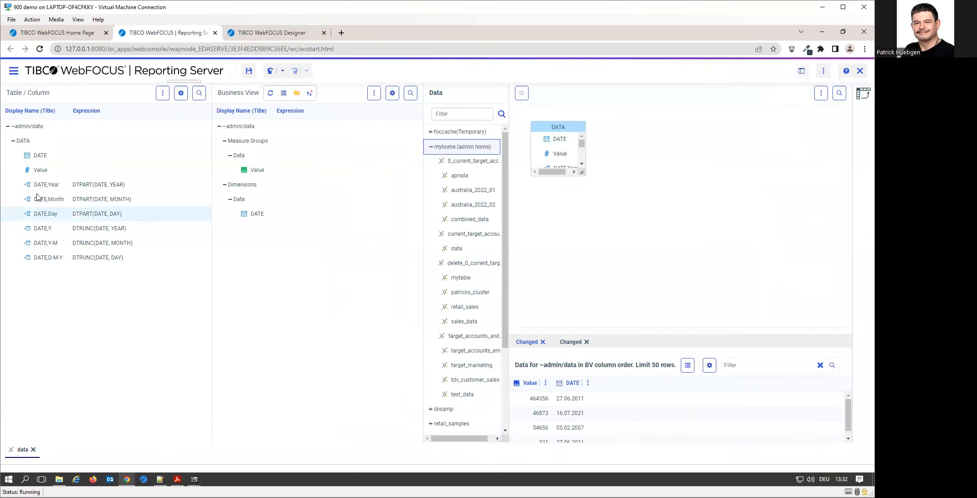
left_click_drag(45, 199, 262, 235)
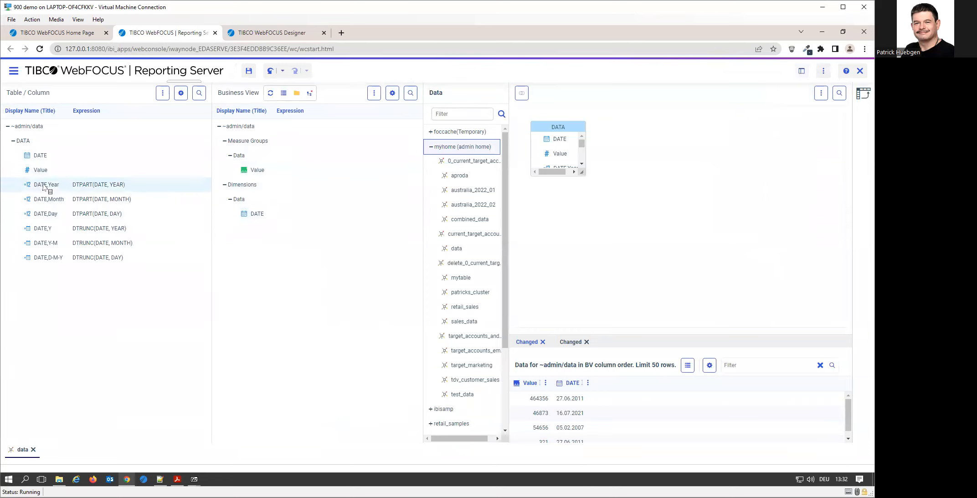
left_click_drag(44, 184, 240, 201)
Add a new parent/child hierarchy under the Data dimension folder and name it Date
right_click(239, 201)
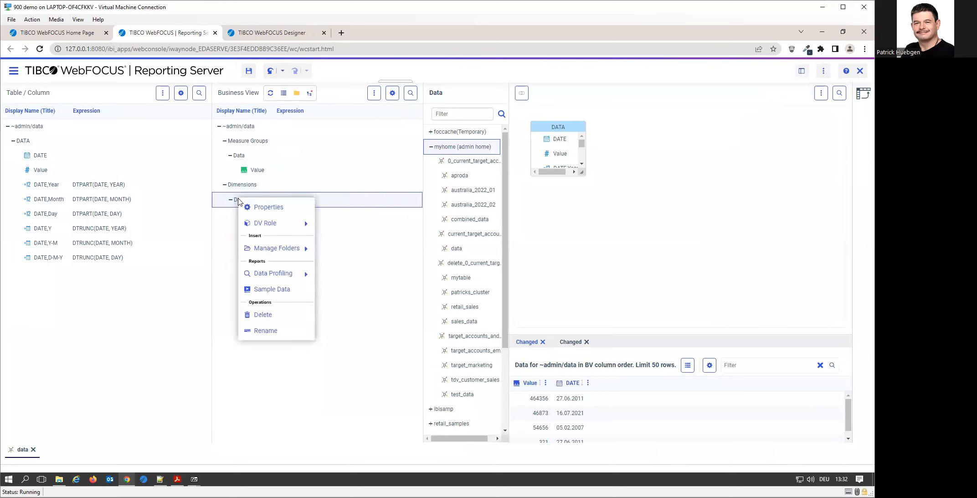
mouse_move(287, 229)
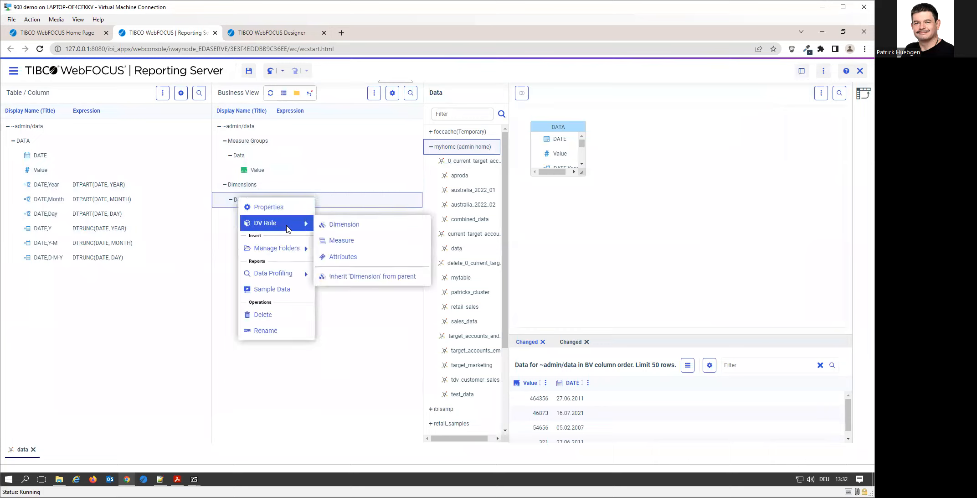
mouse_move(296, 251)
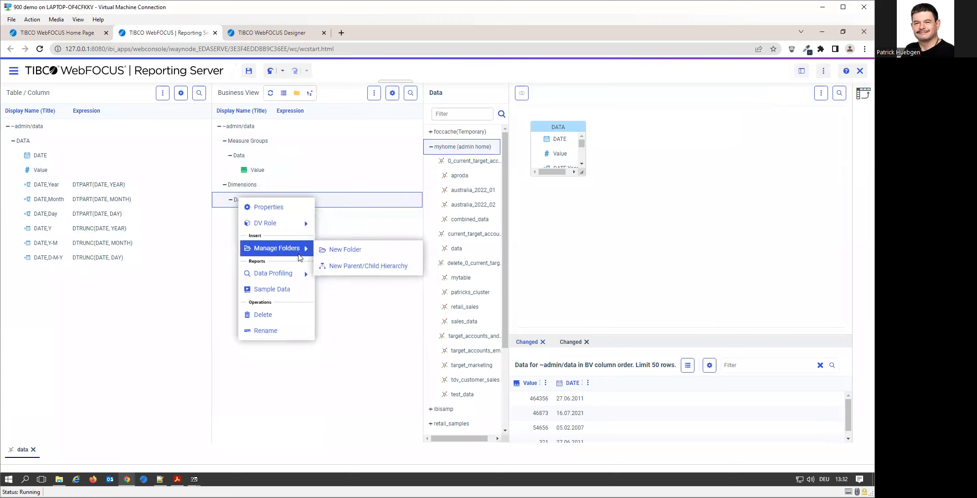
left_click(350, 256)
right_click(264, 229)
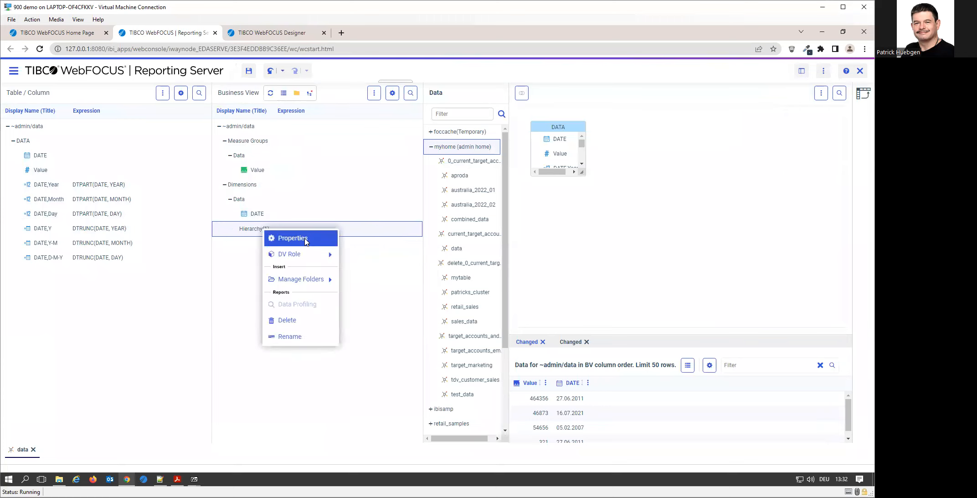
left_click(304, 336)
type("Date")
key("Return")
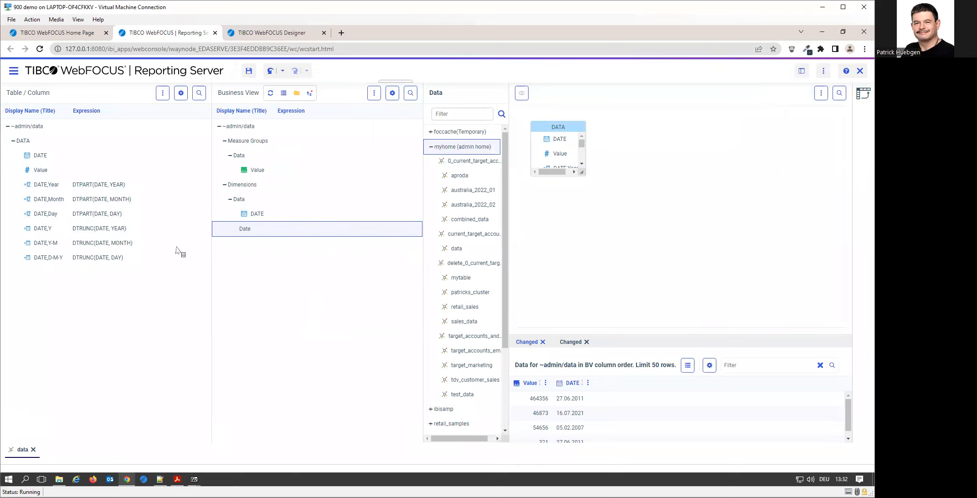
Place the DATE,Year, DATE,Month and DATE,Day fields together with the DATE dimension in the Date hierarchy
left_click(112, 187)
left_click(122, 213, "shift")
left_click_drag(102, 190, 277, 274)
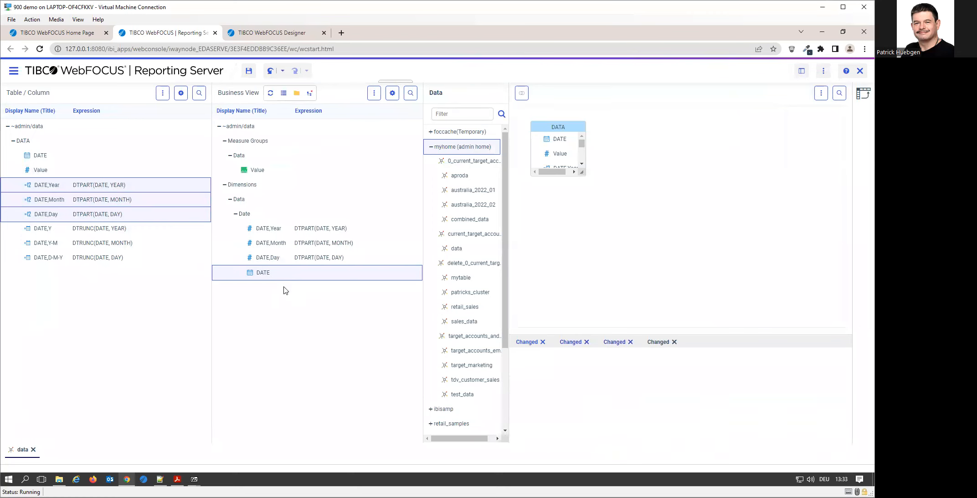
Add a second parent/child hierarchy under the Data dimension folder and name it Date Combined
right_click(239, 200)
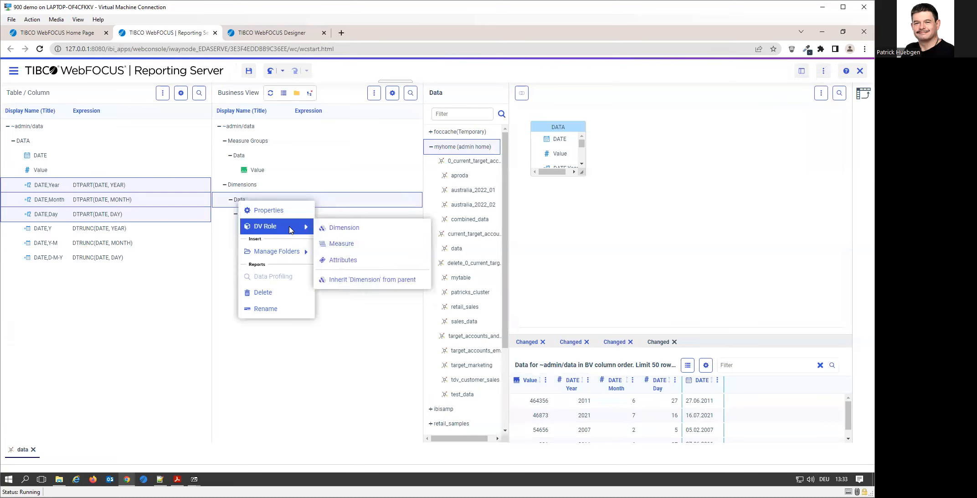
left_click(324, 258)
right_click(270, 290)
left_click(301, 399)
type("Date Combined")
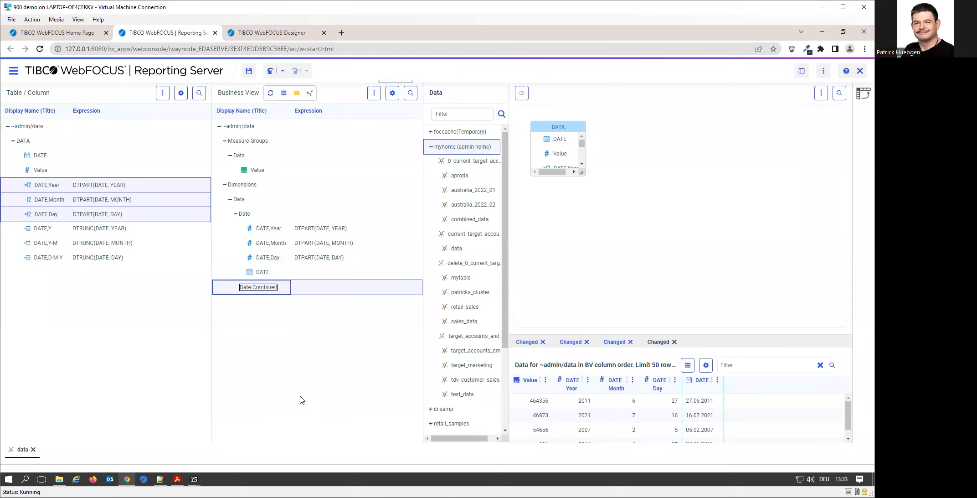
key("Return")
Place the DATE,Y, DATE,Y-M and DATE,D-M-Y fields in the Date Combined hierarchy
left_click(124, 230)
left_click(123, 256, "shift")
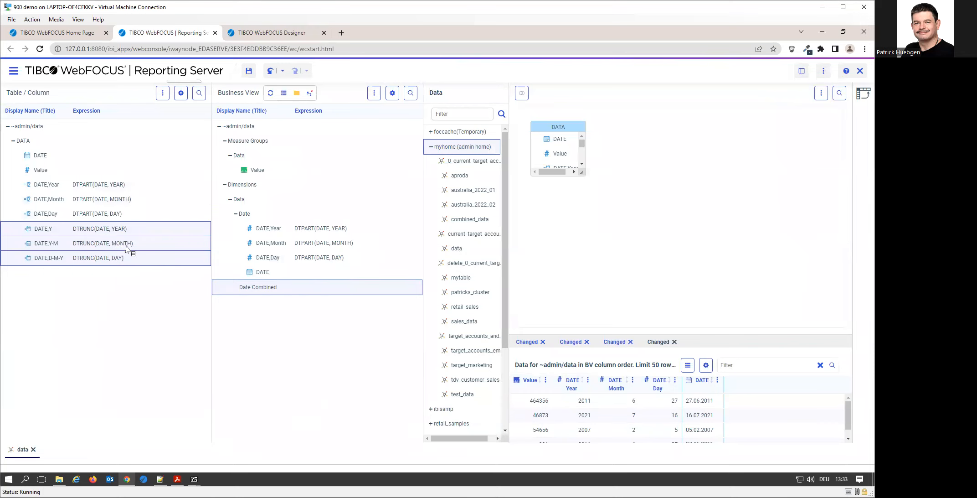
left_click_drag(113, 233, 250, 290)
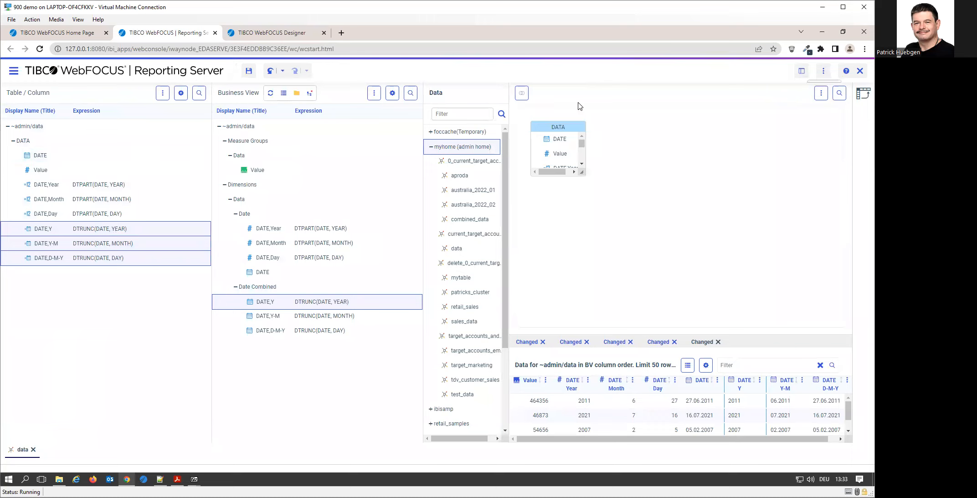
Save the data synonym with its new date hierarchies
left_click(14, 72)
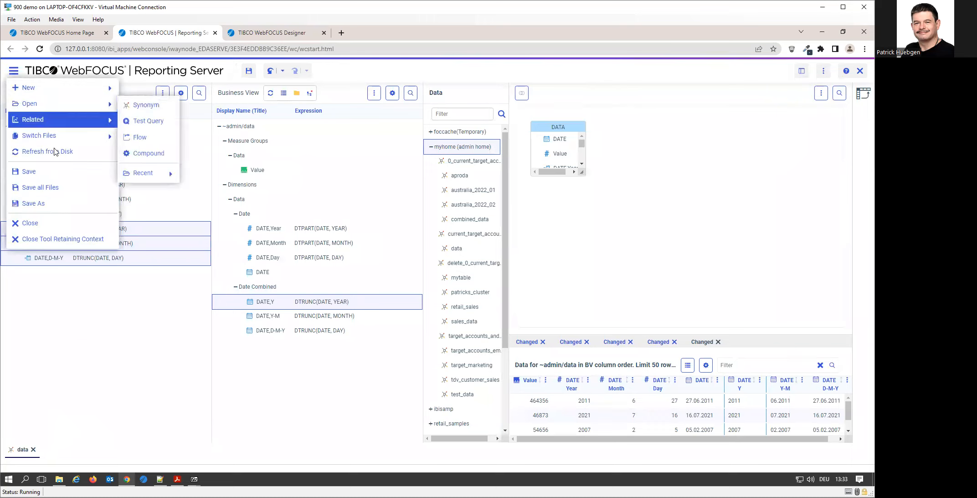
left_click(53, 172)
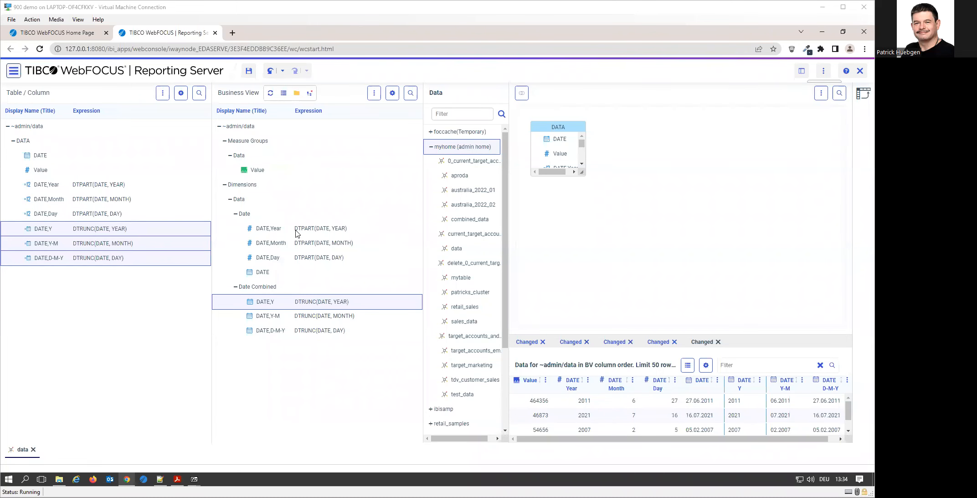
left_click(14, 71)
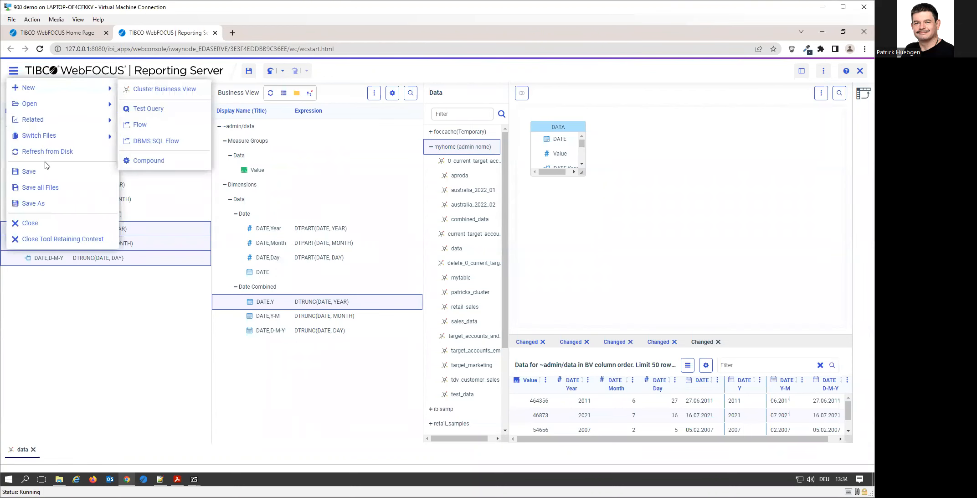
left_click(45, 171)
Create a new visualization from the WebFOCUS home page using data.mas in ~admin as its data source
left_click(38, 35)
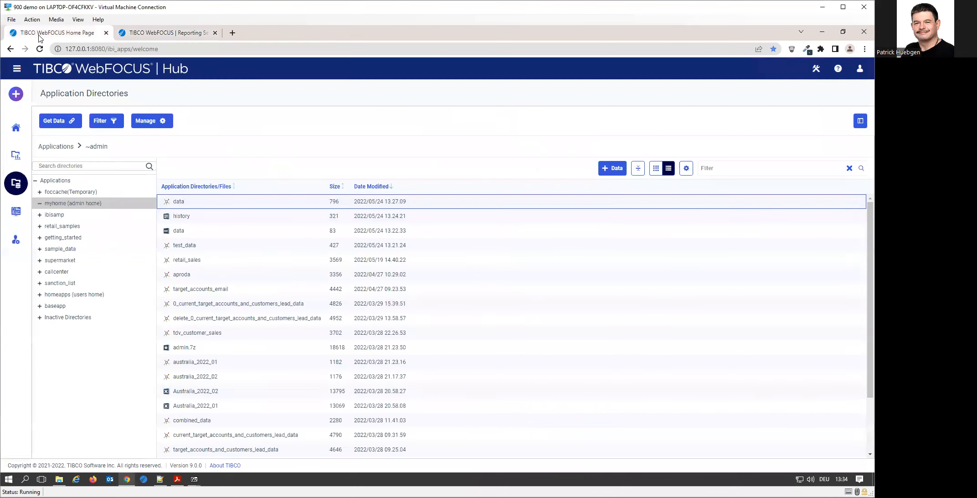
left_click(17, 98)
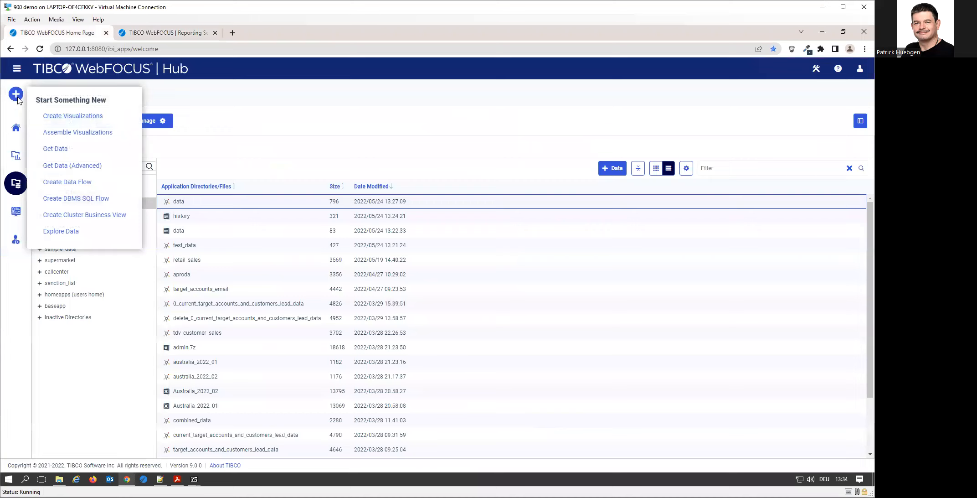
left_click(50, 116)
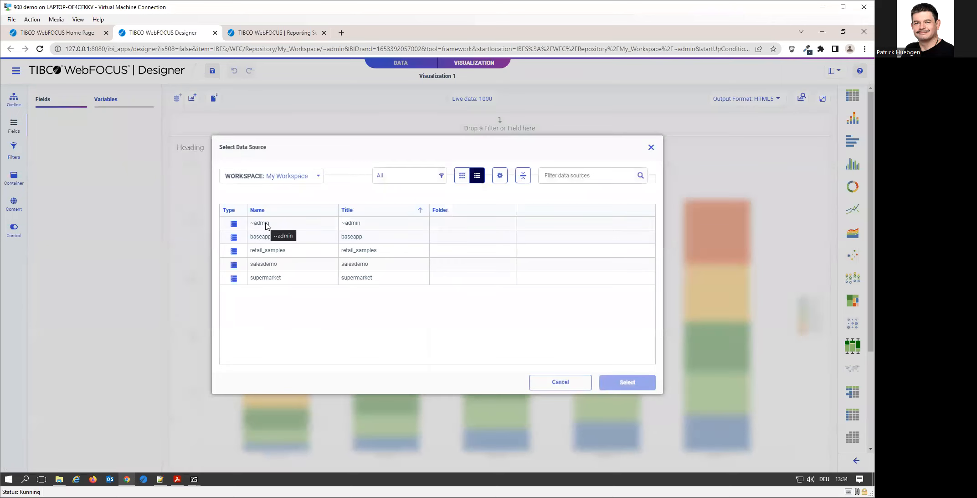
double_click(267, 226)
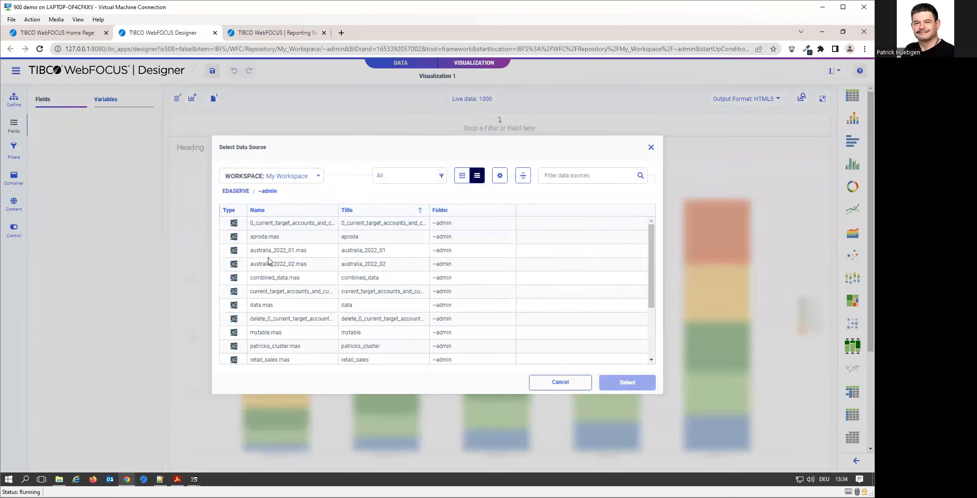
double_click(280, 308)
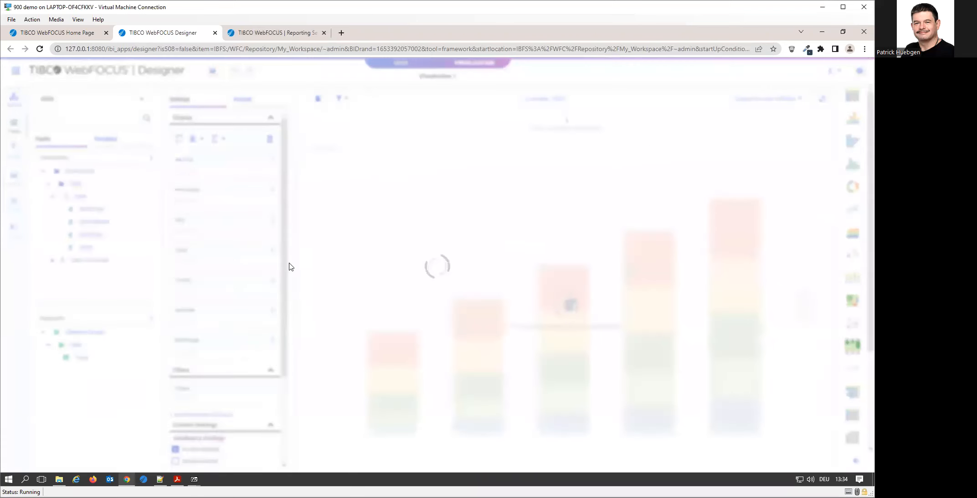
Build a bar chart with Value as vertical, DATE Year as horizontal and DATE Day as color
double_click(82, 357)
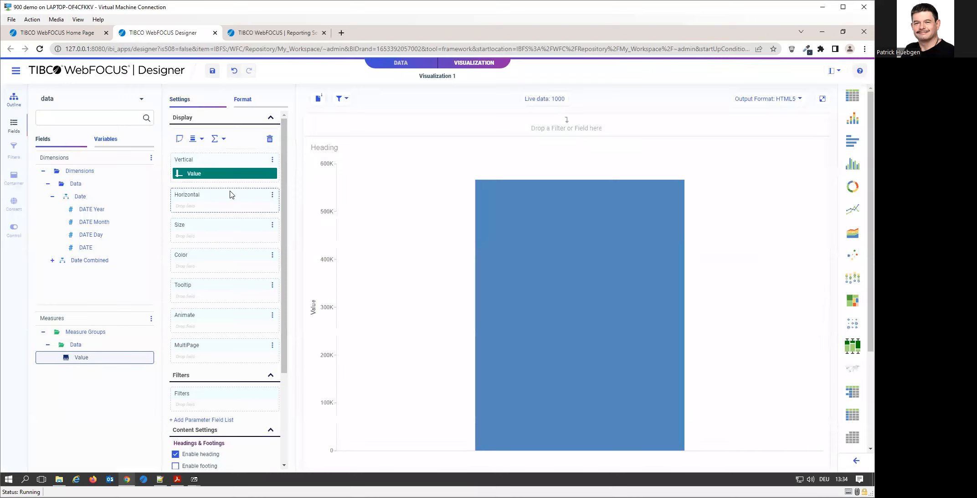
double_click(96, 209)
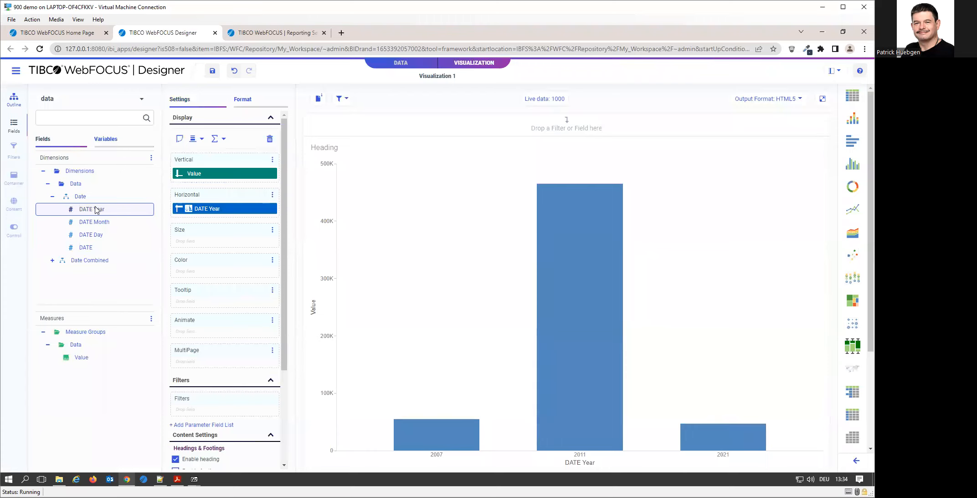
left_click(95, 222)
mouse_move(97, 225)
left_mouse_down()
mouse_move(184, 258)
mouse_move(192, 272)
mouse_move(113, 226)
left_mouse_up()
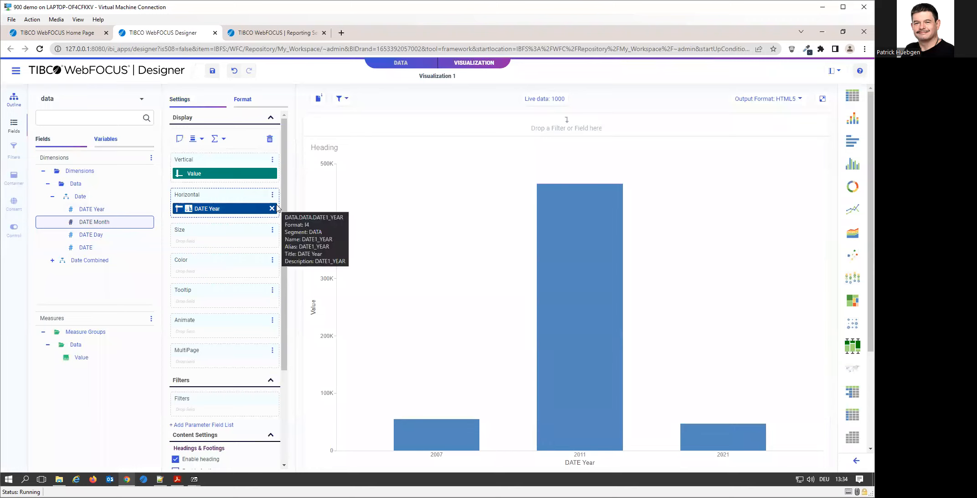
double_click(90, 236)
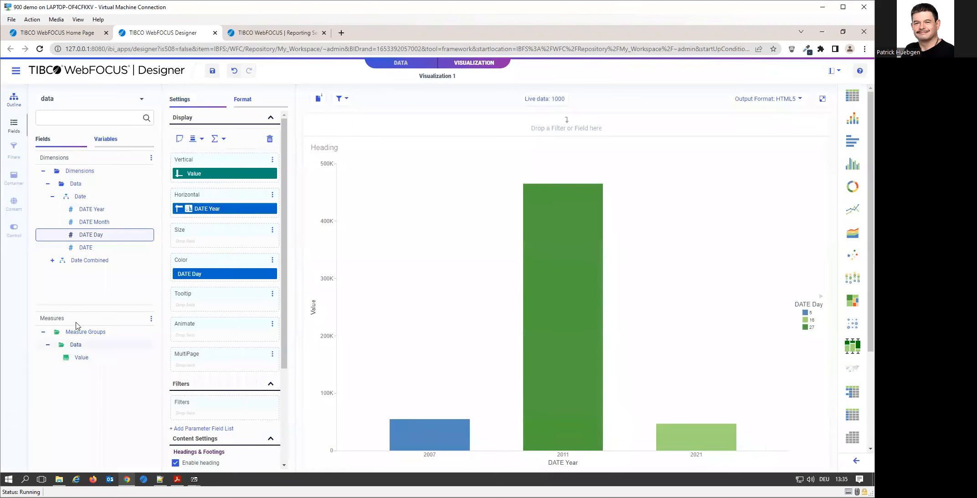
Switch to Notepad++ and examine the original date strings in data.csv
left_click(160, 479)
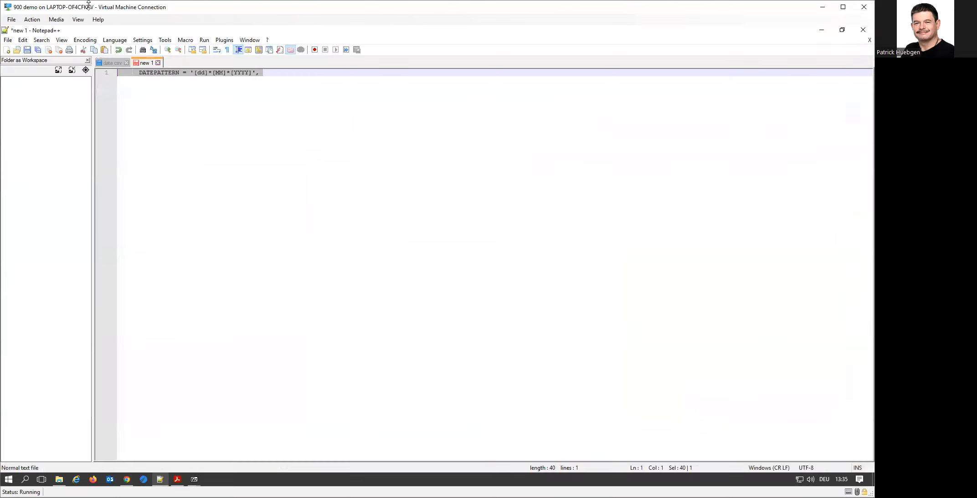
left_click(115, 64)
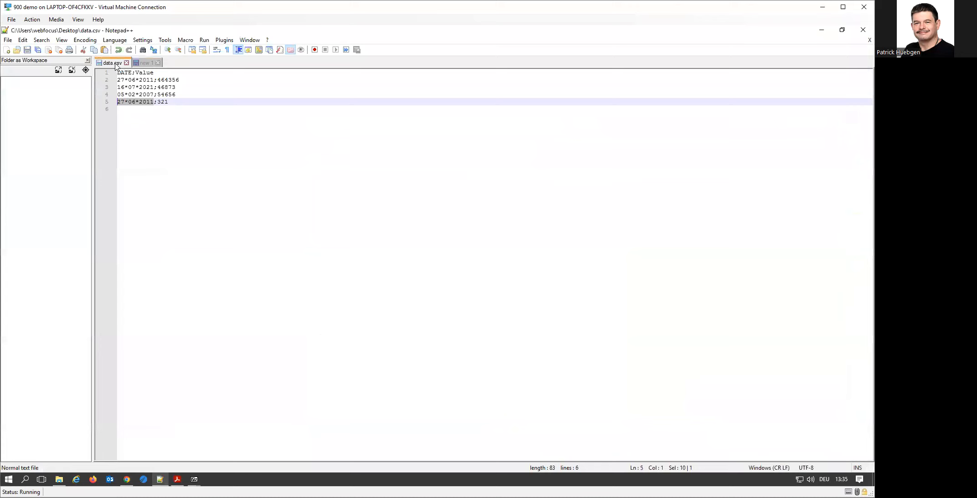
left_click(164, 101)
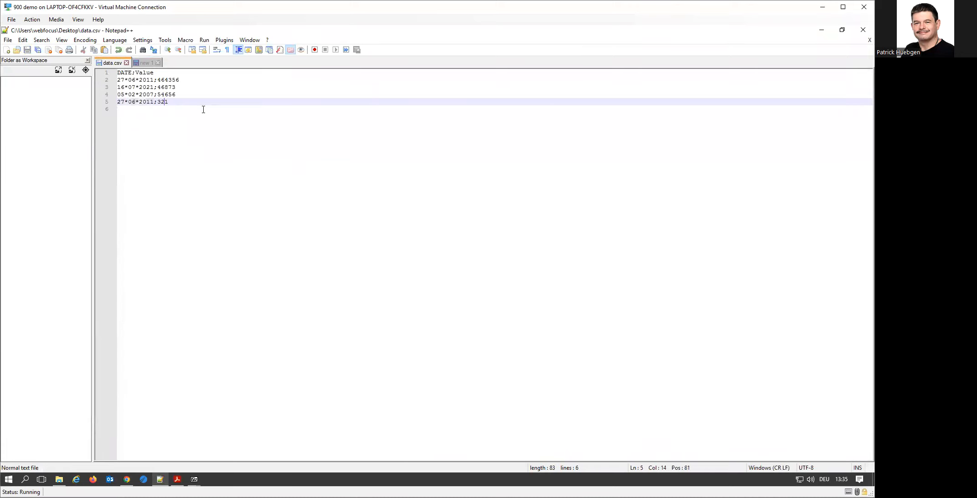